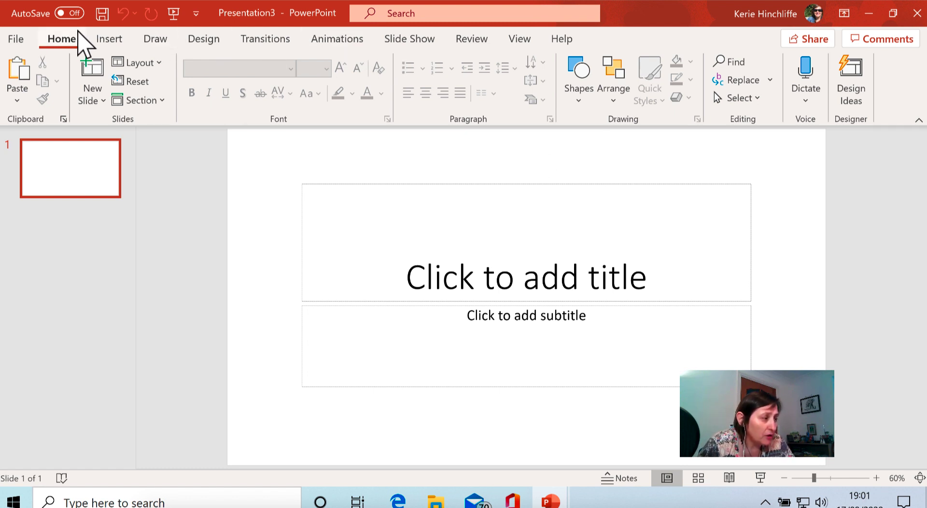
Start a new photo album and add all 96 pictures from the christmas folder.
click(108, 40)
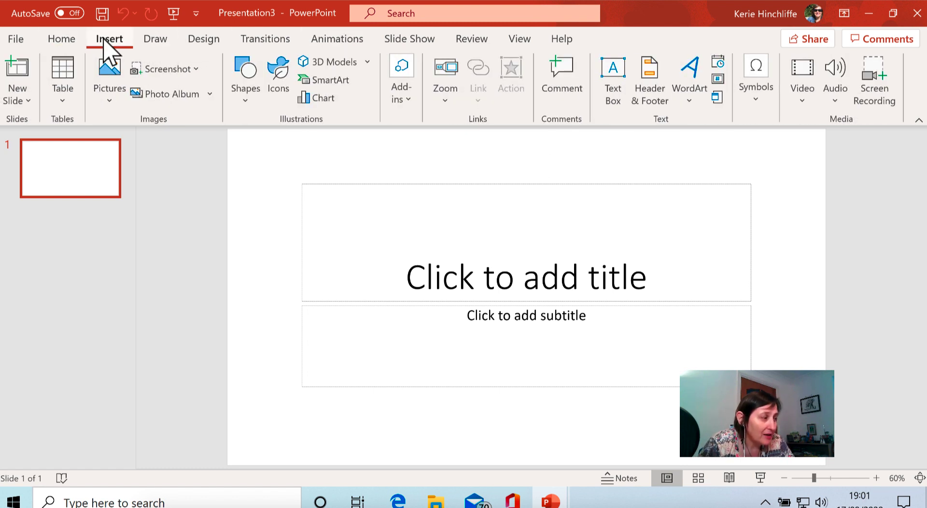
click(210, 95)
click(212, 119)
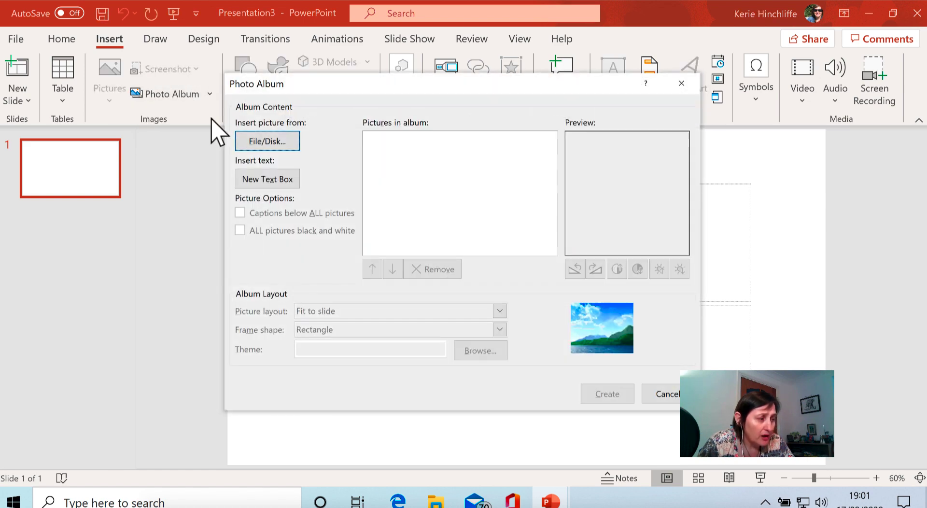
click(269, 141)
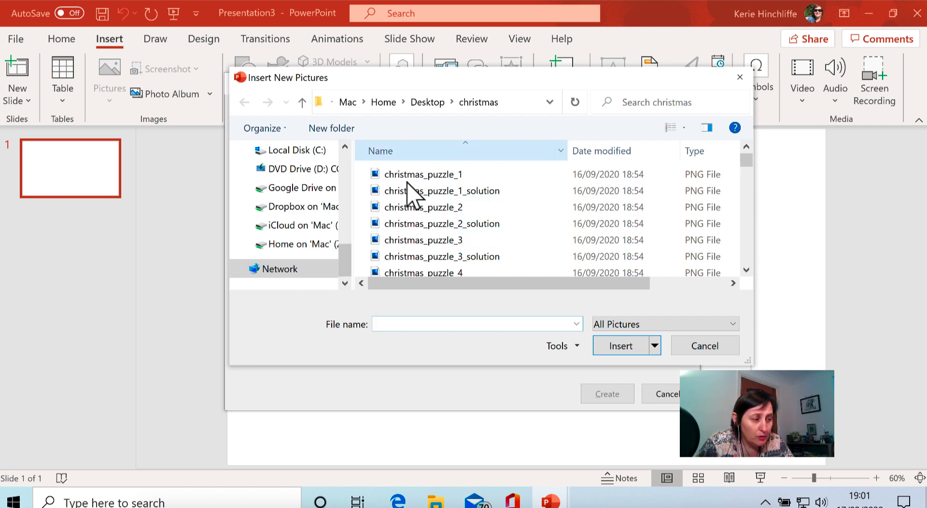
scroll(486, 188, down, 4)
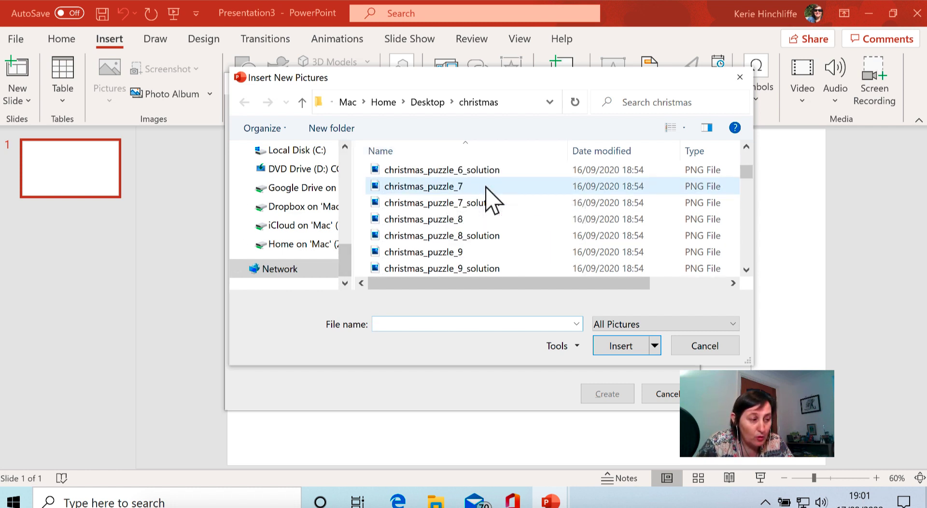
scroll(483, 184, up, 4)
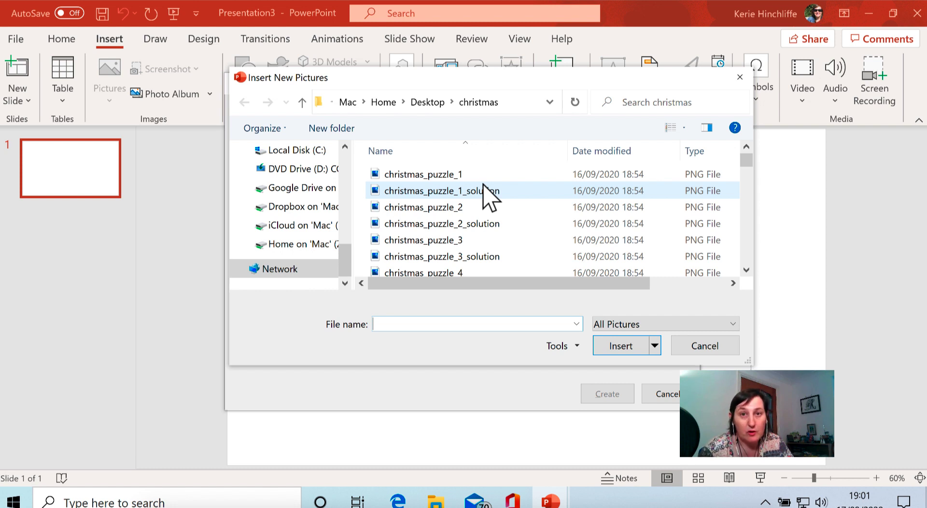
click(422, 178)
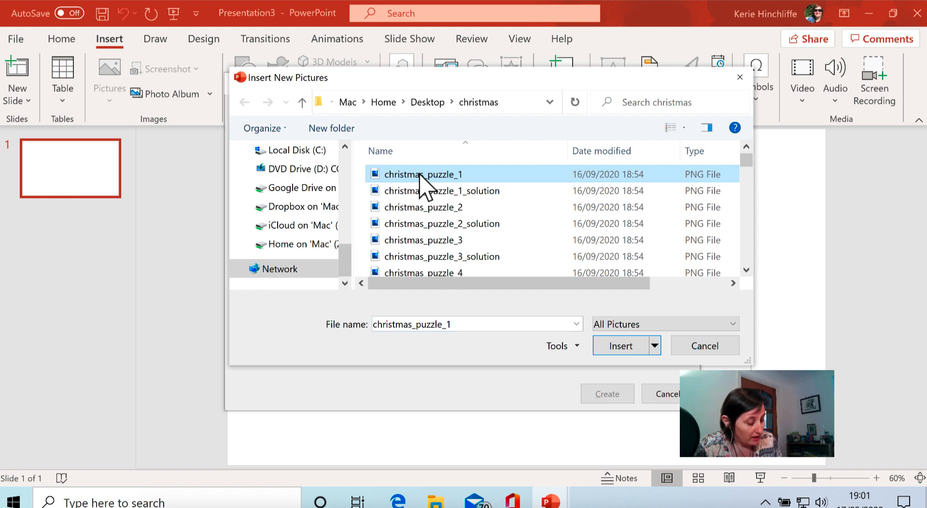
key(ctrl+a)
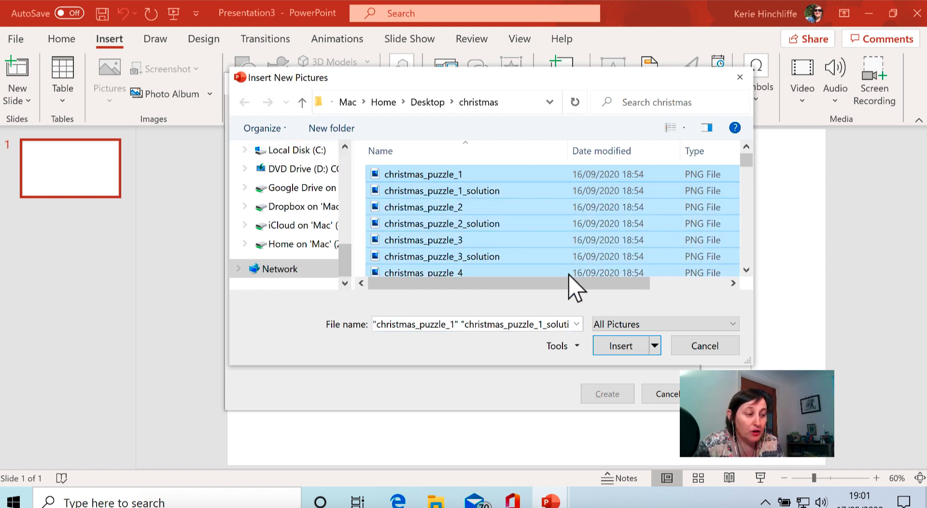
click(622, 348)
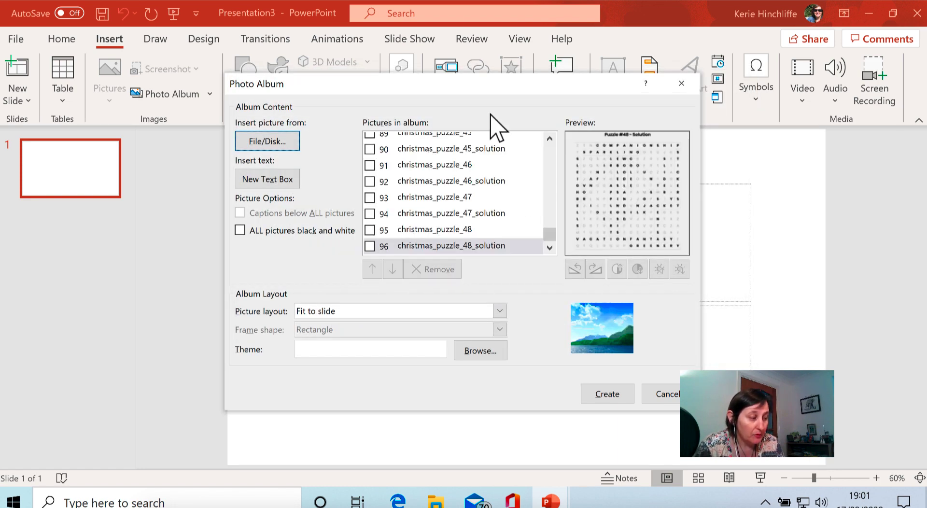
Make all album pictures black and white and create the album as a new presentation.
click(240, 232)
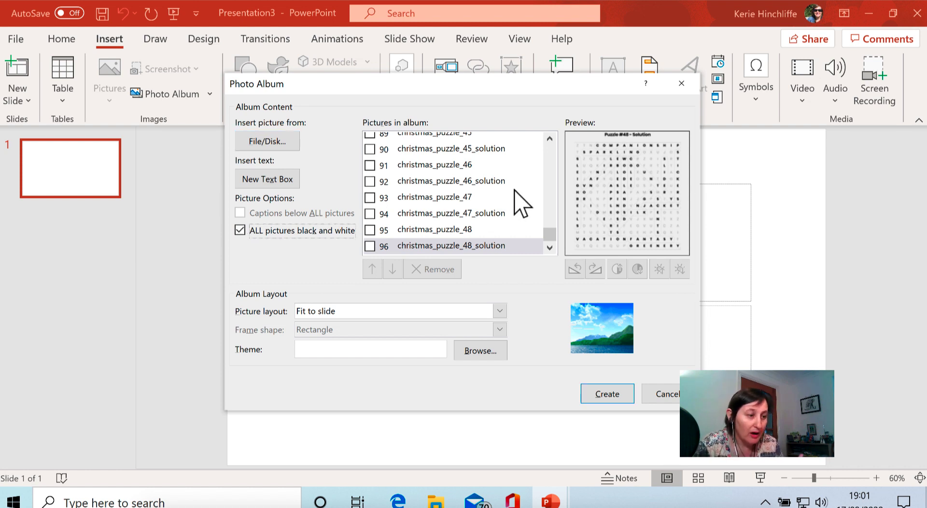
click(622, 395)
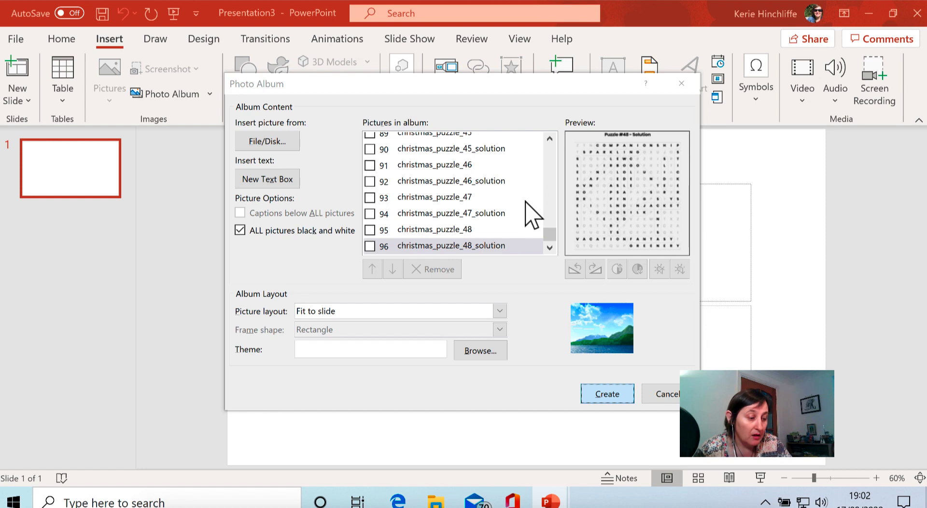
click(611, 391)
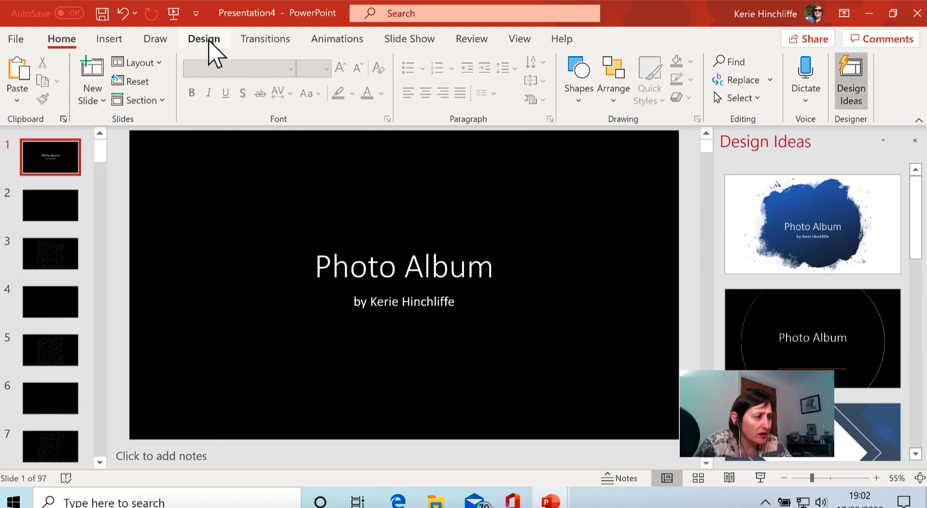
Set a custom 8.5 × 11 in portrait slide size and choose Maximize to scale content.
click(210, 52)
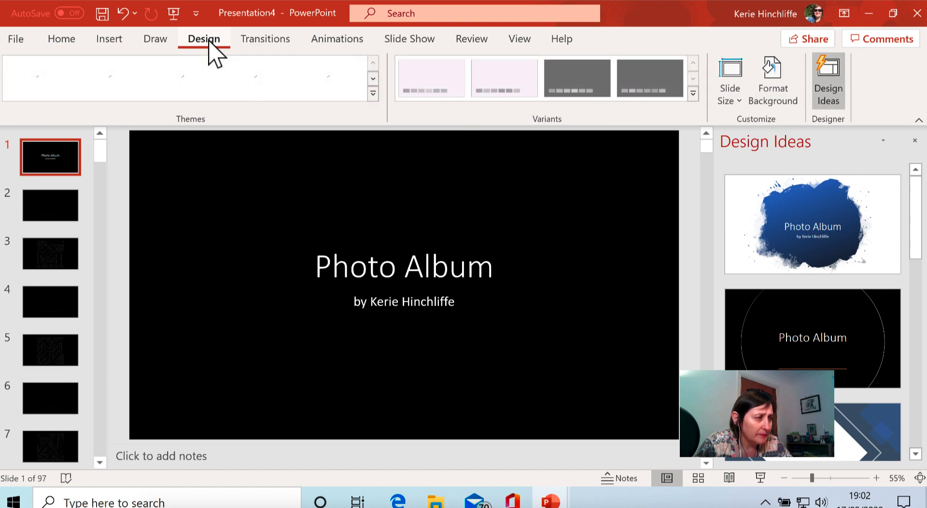
click(743, 101)
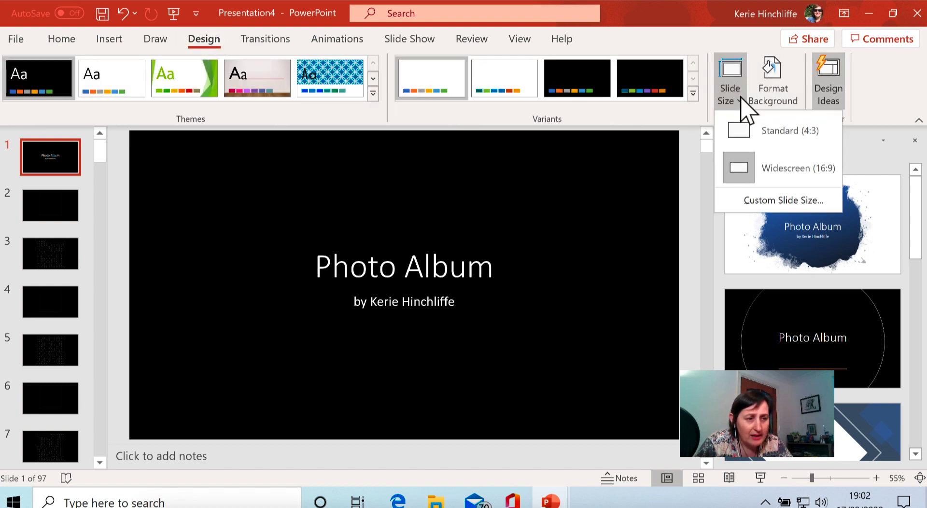
click(791, 200)
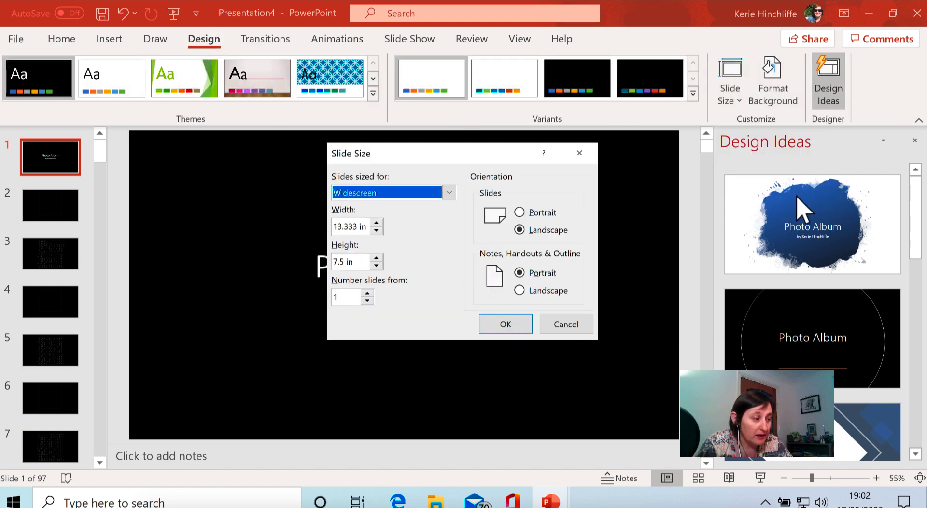
click(360, 226)
drag(360, 227, 314, 223)
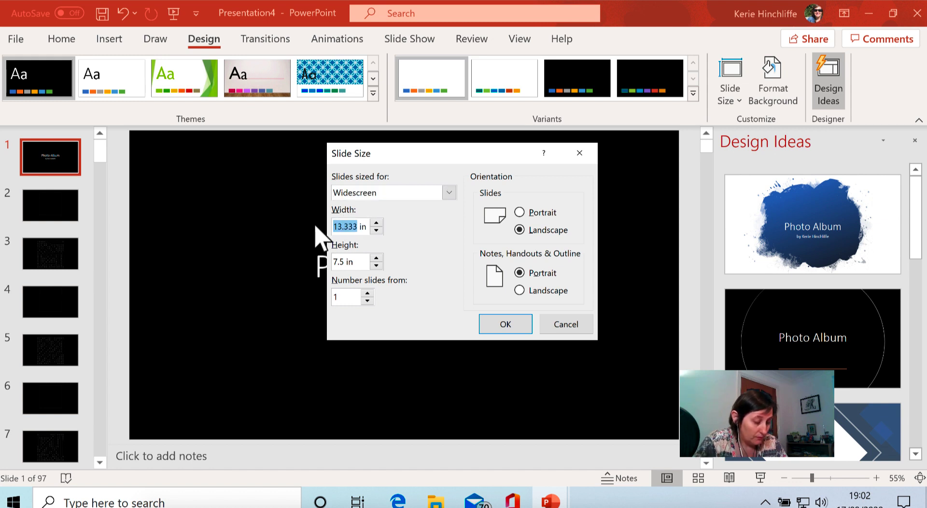
text(8.5)
drag(355, 262, 314, 269)
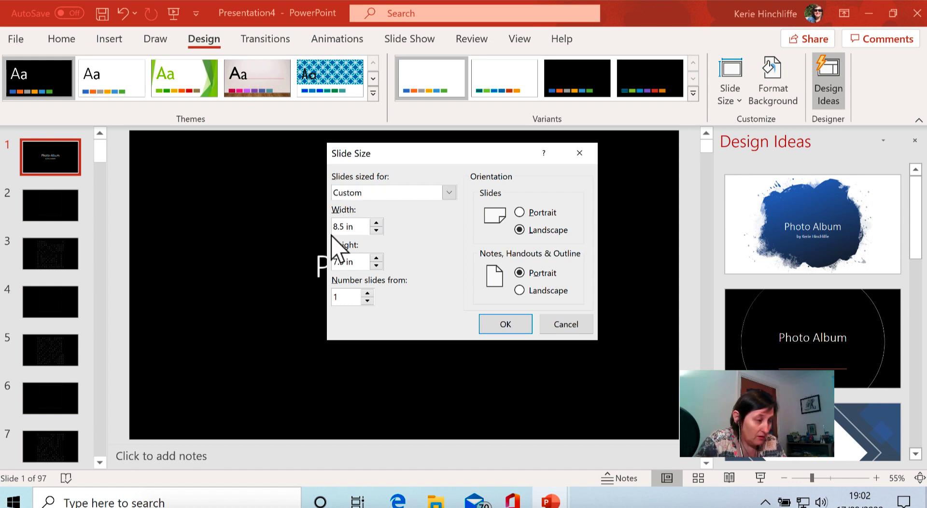
text(11)
click(502, 327)
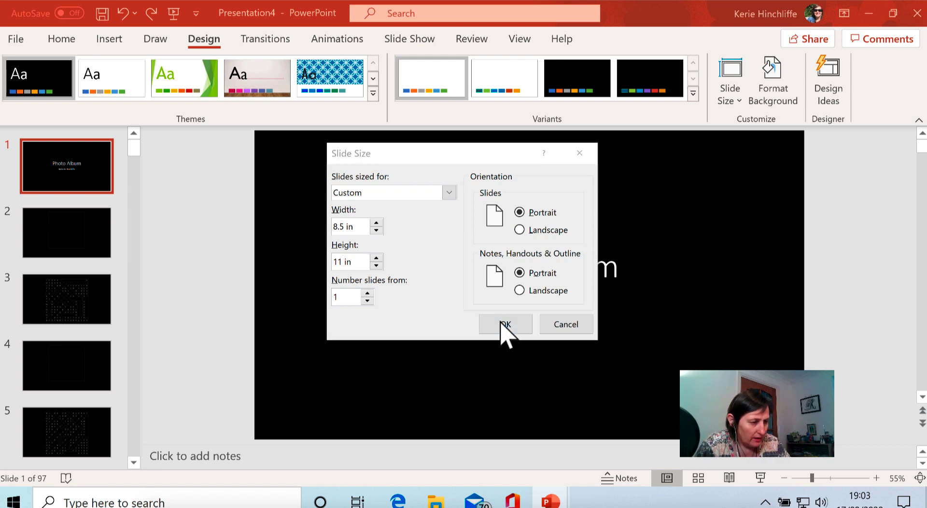
click(367, 263)
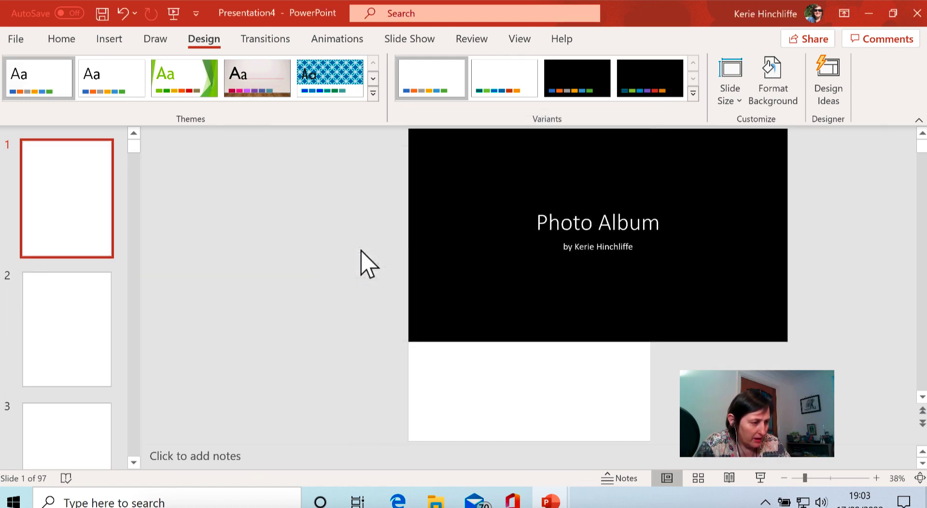
Shrink the Puzzle #1 solution picture on slide 3 toward the top of the page.
click(65, 326)
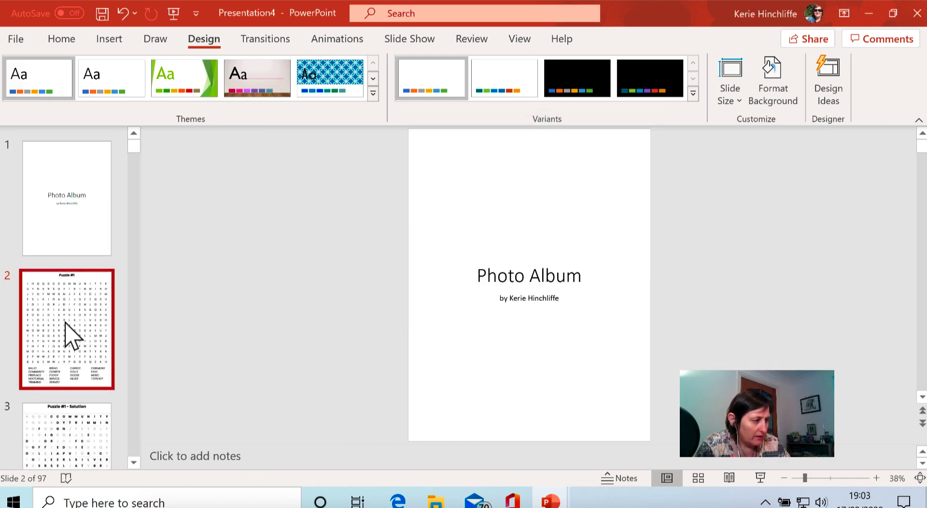
click(88, 442)
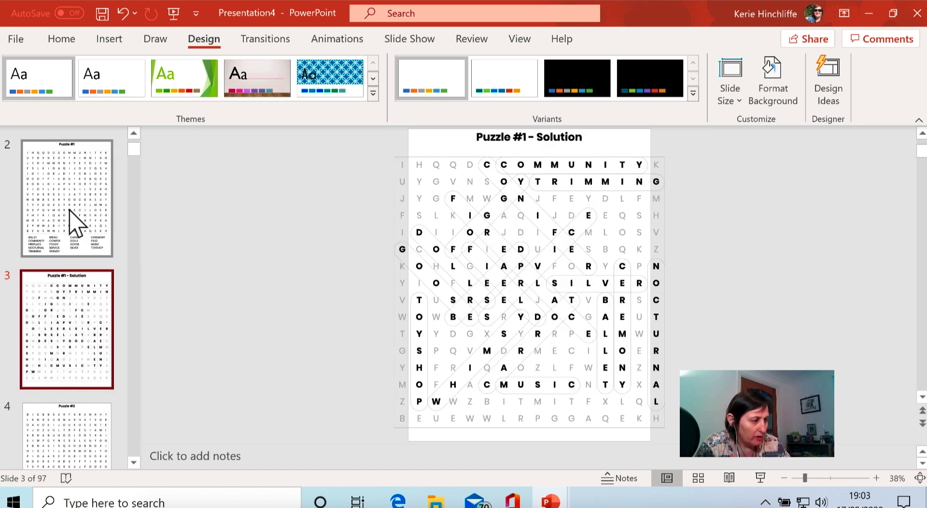
click(69, 212)
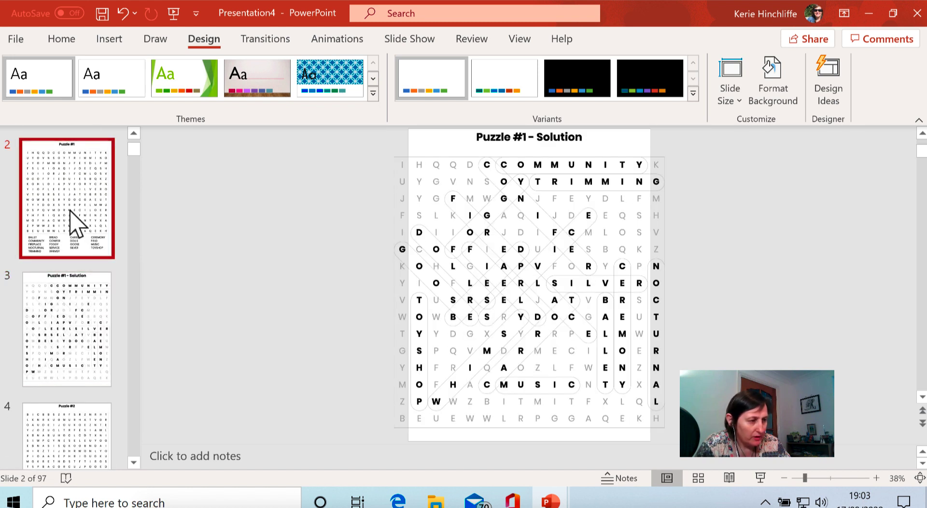
click(80, 316)
click(446, 251)
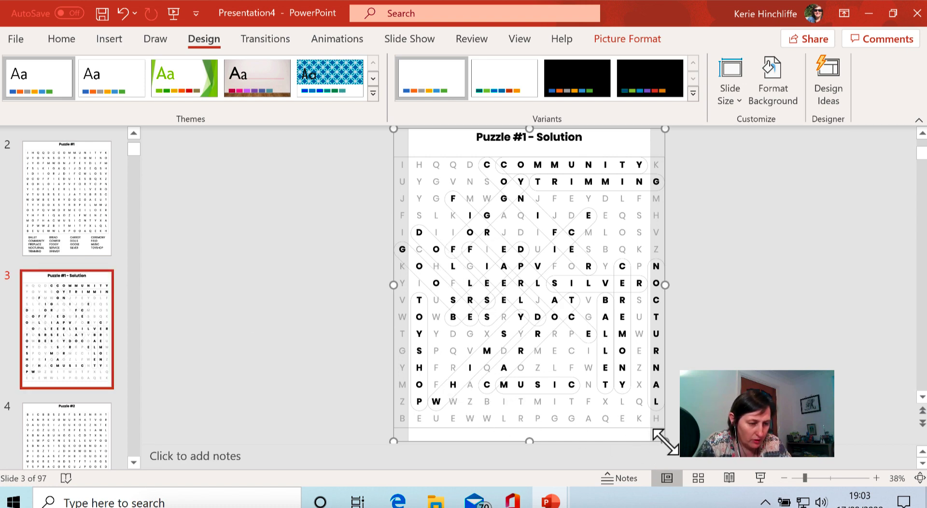
drag(666, 440, 531, 263)
drag(584, 335, 538, 266)
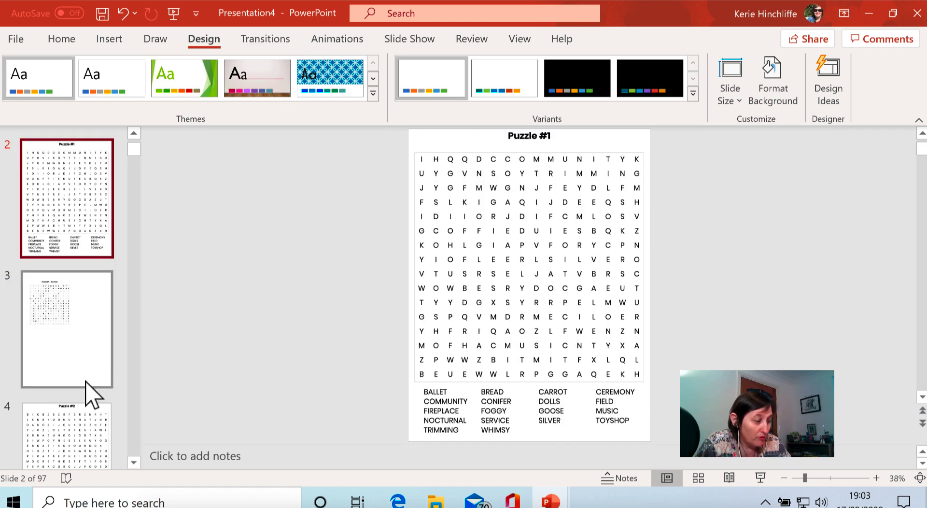
Scroll through the slide thumbnails to review the album.
scroll(92, 388, down, 2)
scroll(82, 217, up, 4)
scroll(83, 217, up, 1)
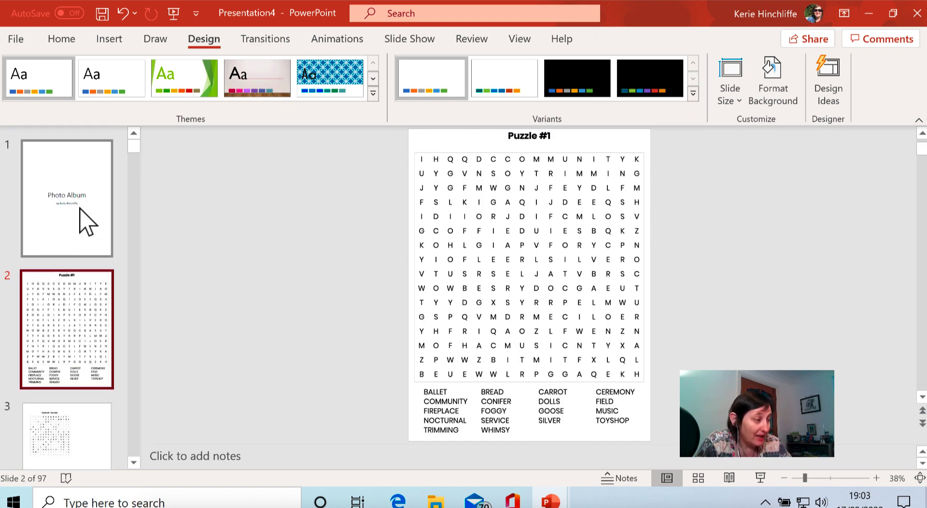
scroll(82, 217, down, 15)
scroll(82, 217, down, 20)
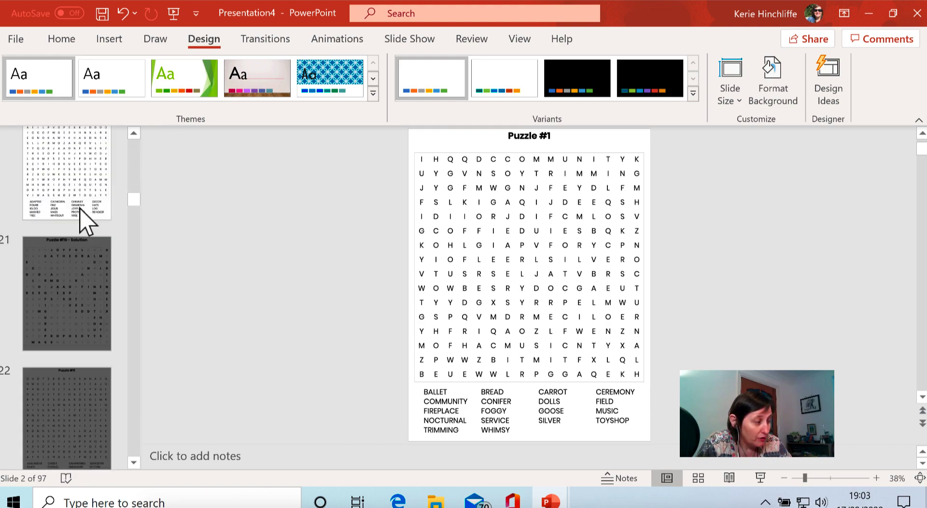
scroll(87, 222, down, 17)
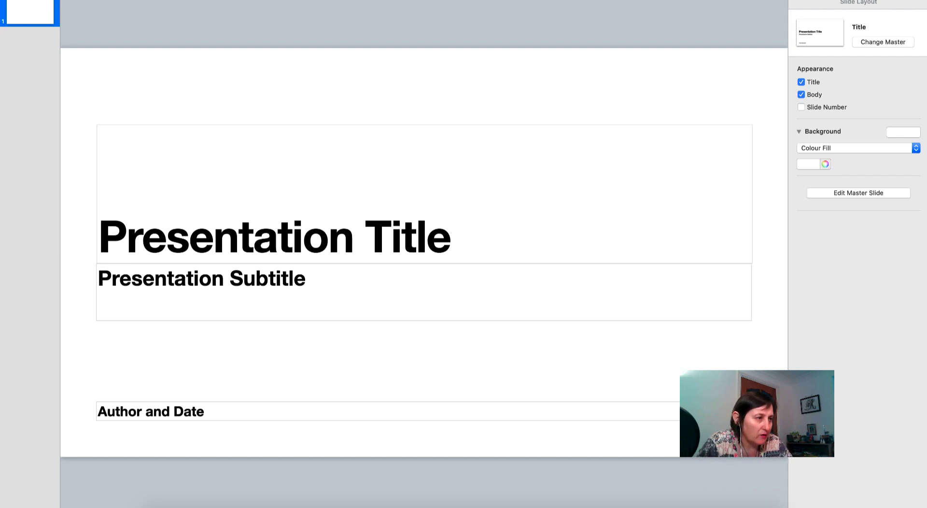
Choose Custom Slide Size from the Document settings' Slide Size pop-up.
mouse_move(586, 14)
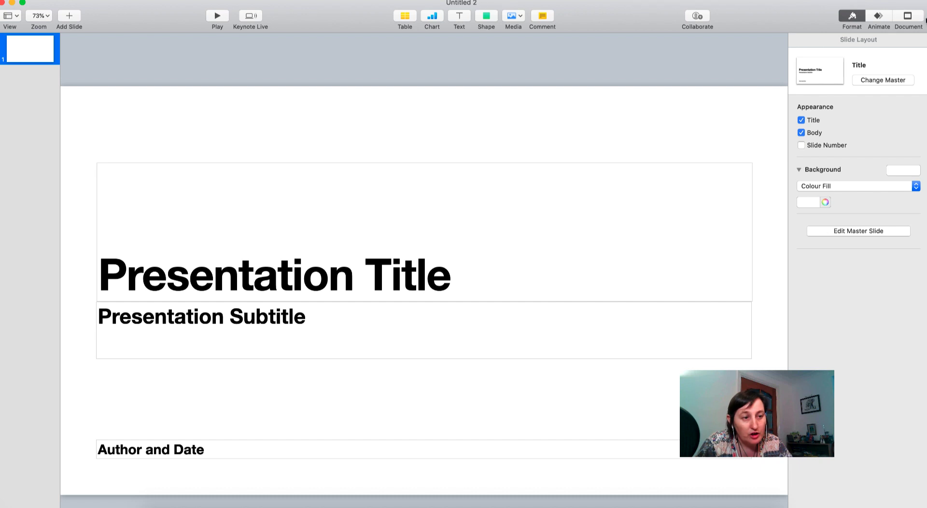
click(907, 18)
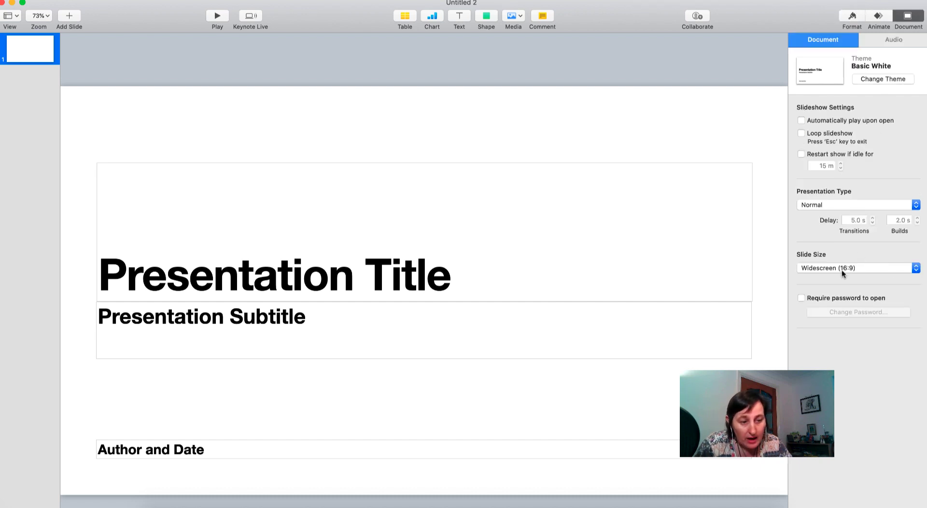
click(841, 270)
click(873, 292)
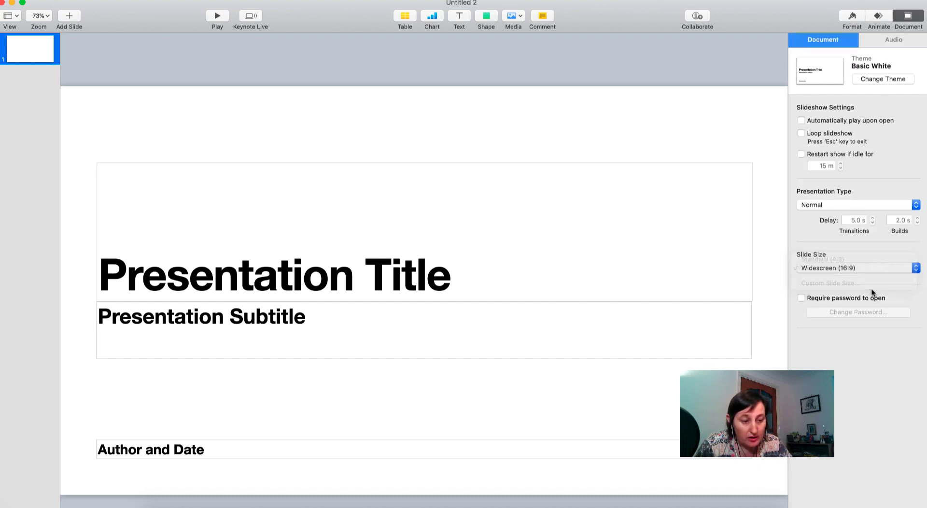
click(882, 268)
click(879, 283)
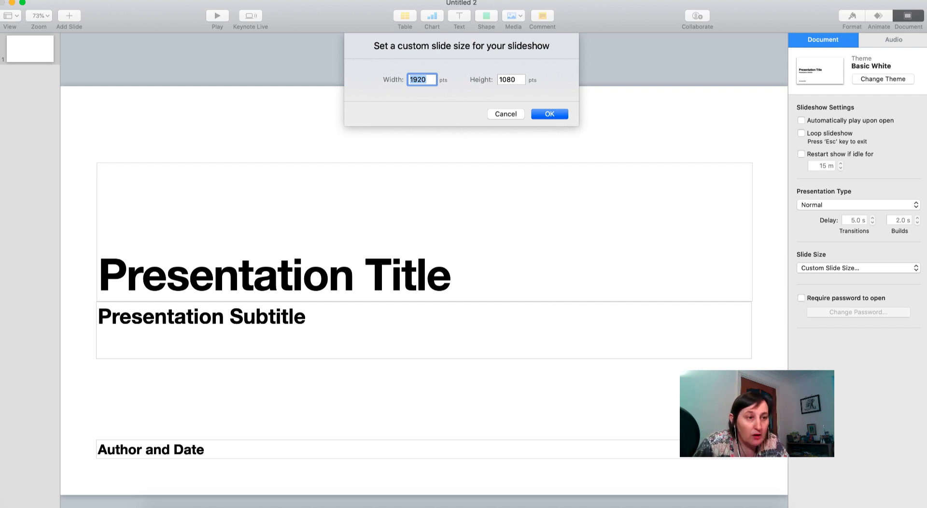
Compute 8.5 × 72 = 612 in Calculator and enter 612 as the slide width.
key(super+space)
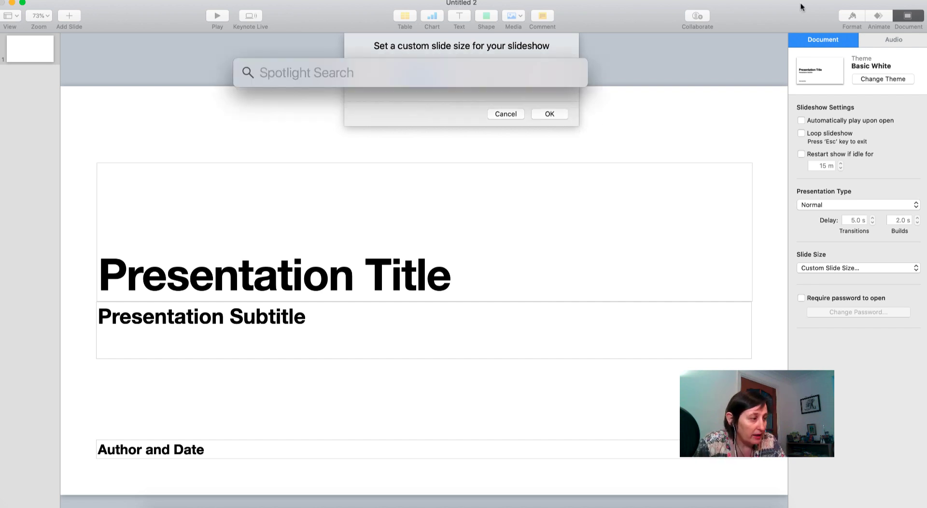
text(cal)
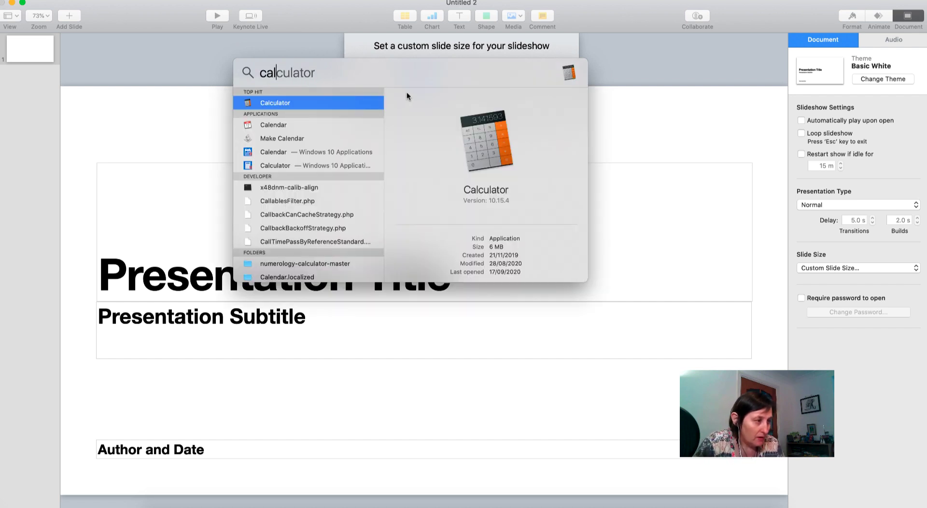
key(Return)
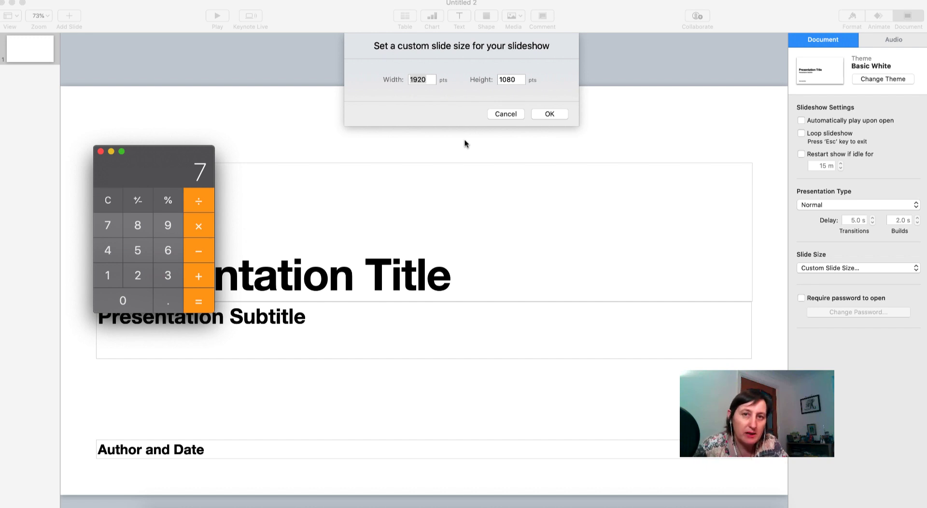
click(108, 200)
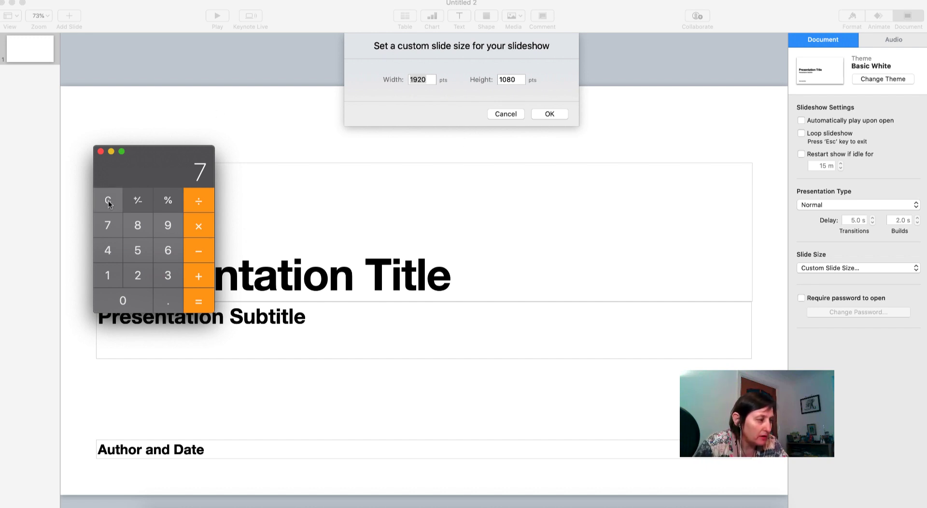
click(138, 226)
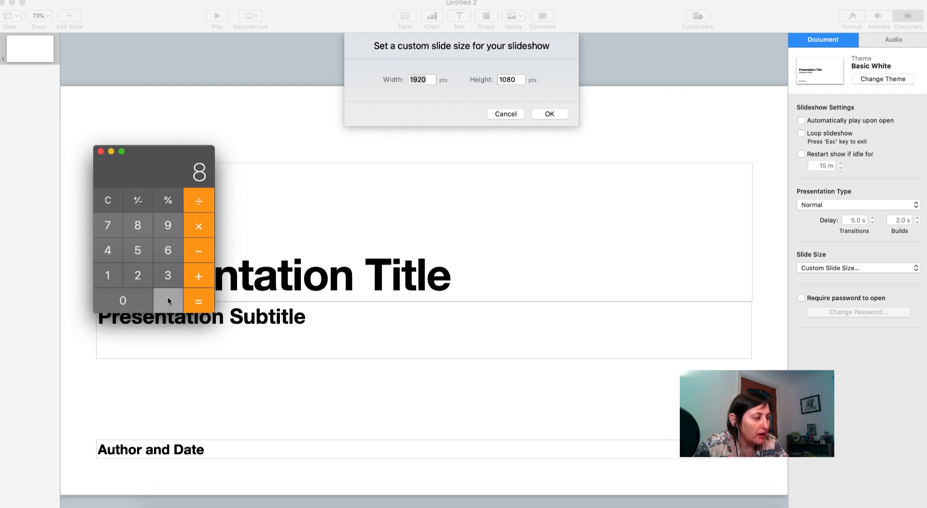
click(167, 300)
click(138, 248)
click(189, 231)
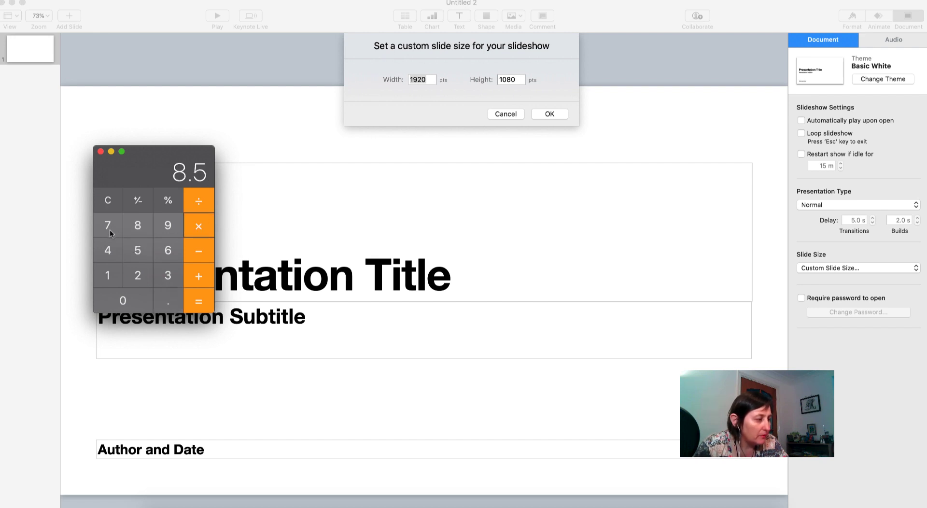
click(109, 229)
click(138, 276)
click(205, 309)
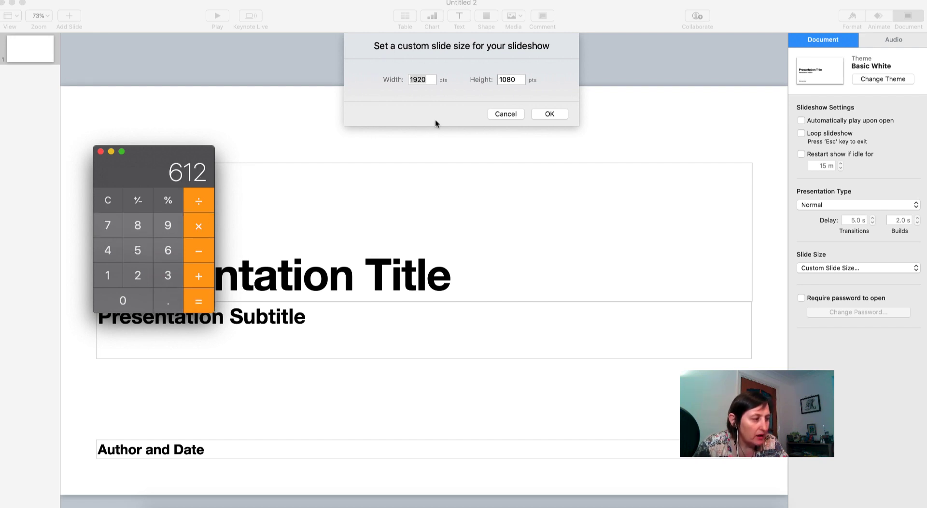
double_click(424, 80)
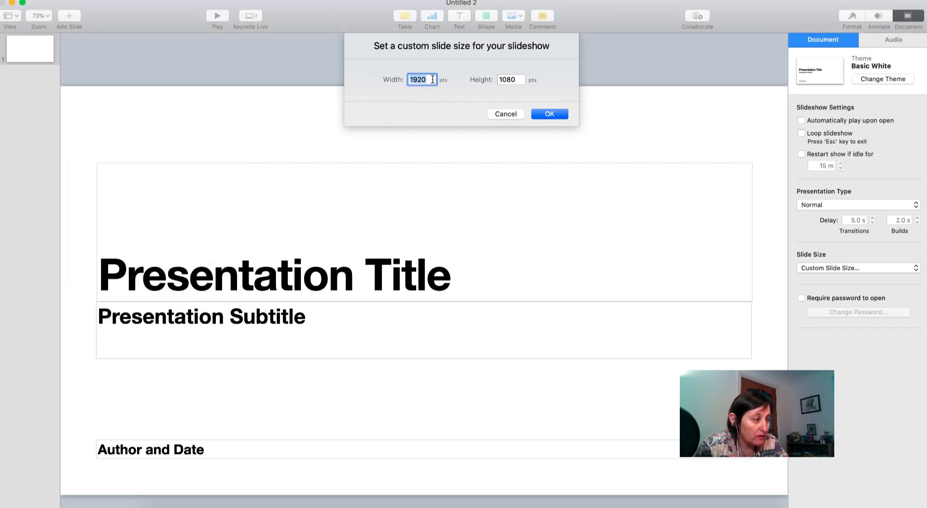
text(612)
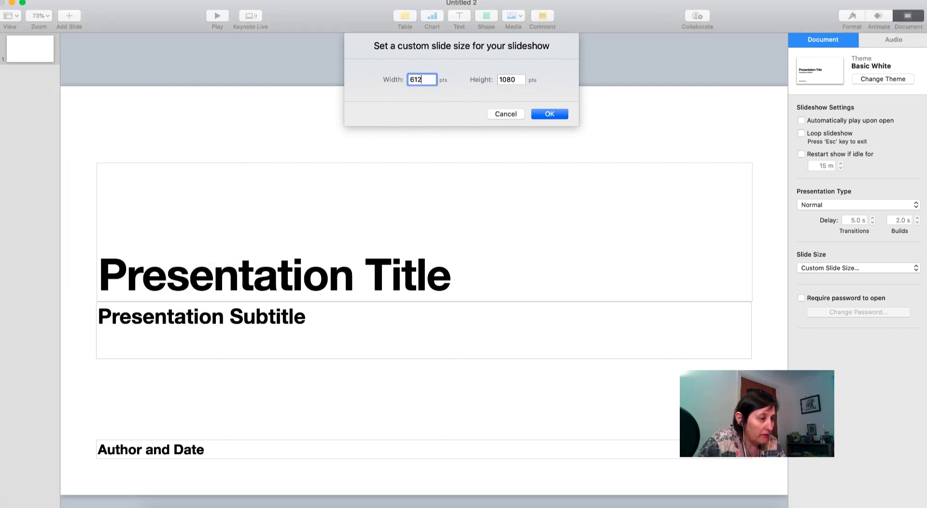
key(super+Tab)
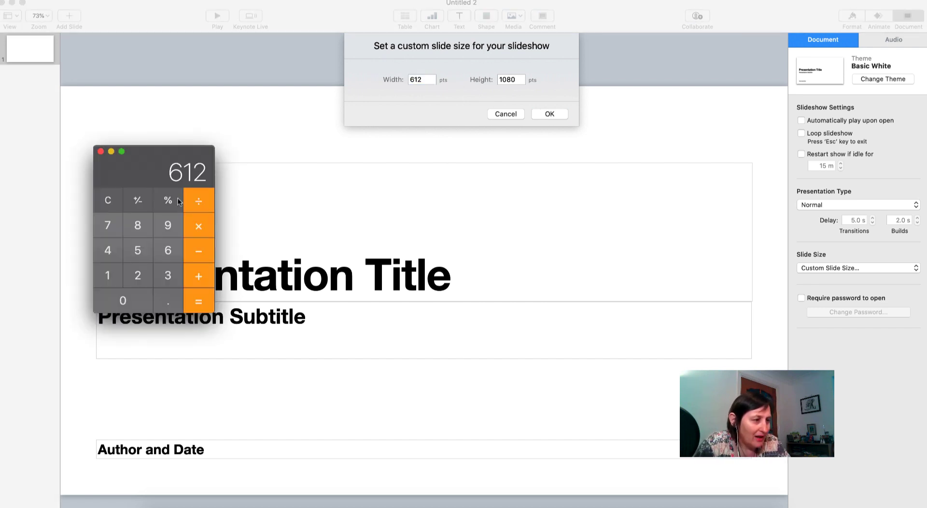
Compute 11 × 72 = 792, enter 792 as the height and apply.
click(108, 200)
click(101, 273)
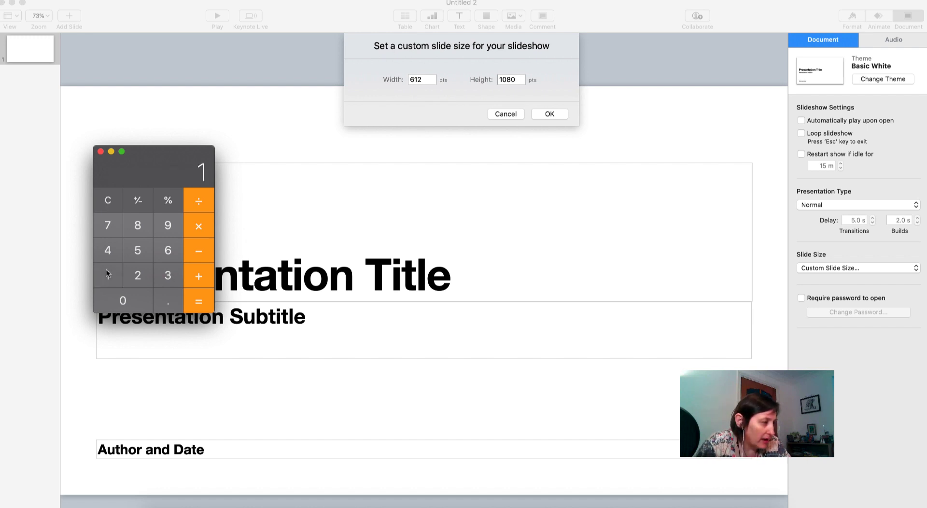
click(101, 273)
click(192, 236)
click(107, 225)
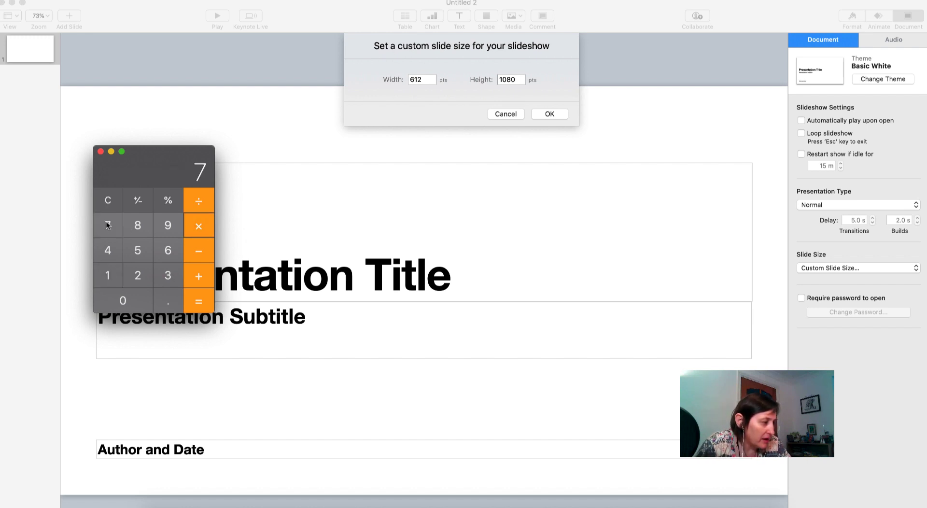
click(135, 272)
click(195, 299)
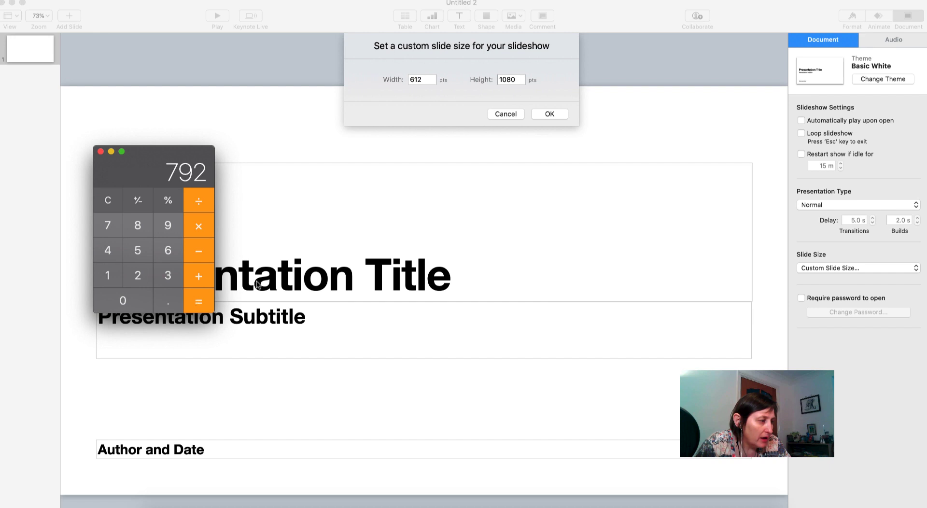
click(516, 80)
drag(516, 80, 475, 78)
text(792)
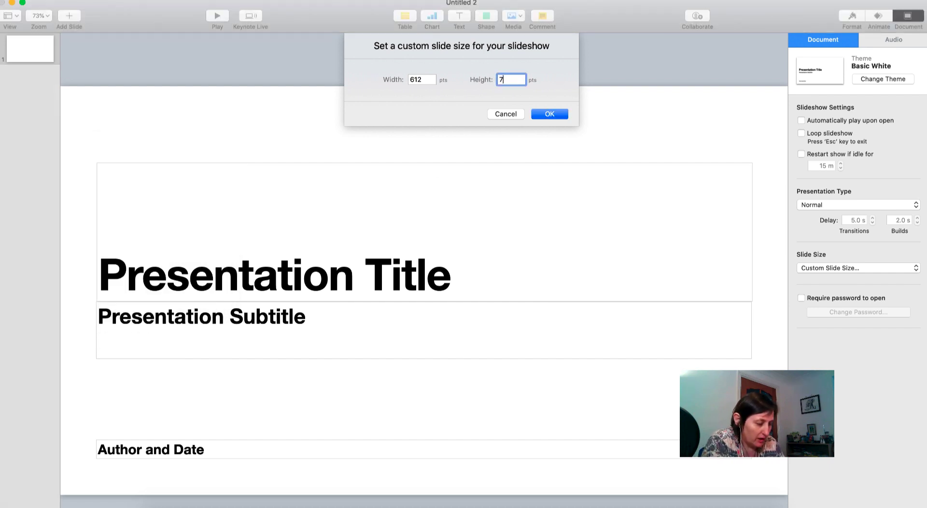
click(566, 114)
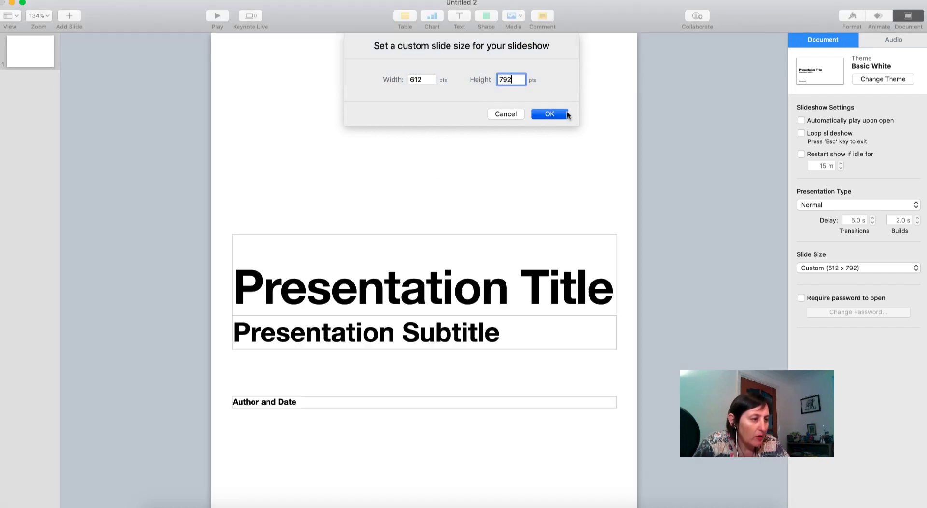
Delete the first slide's placeholders and drag all christmas folder images onto the slide navigator.
drag(219, 213, 645, 445)
key(Delete)
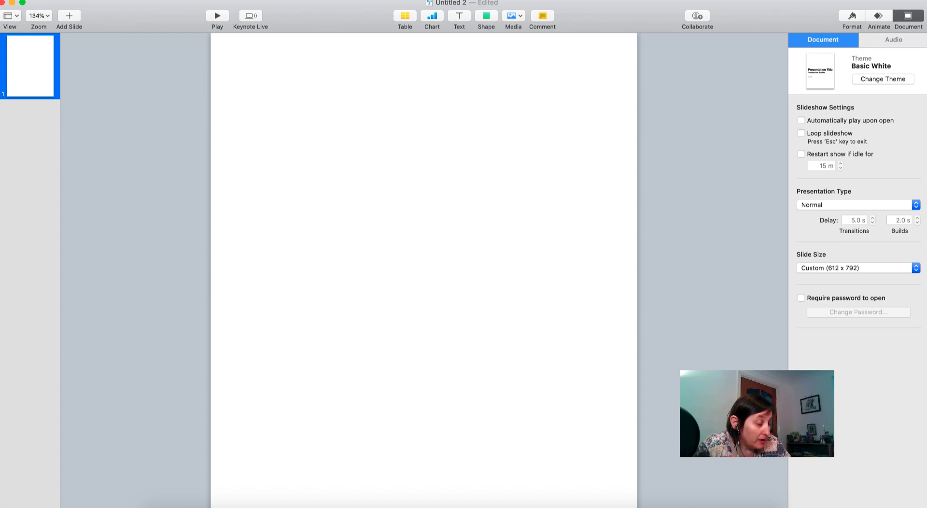
click(156, 502)
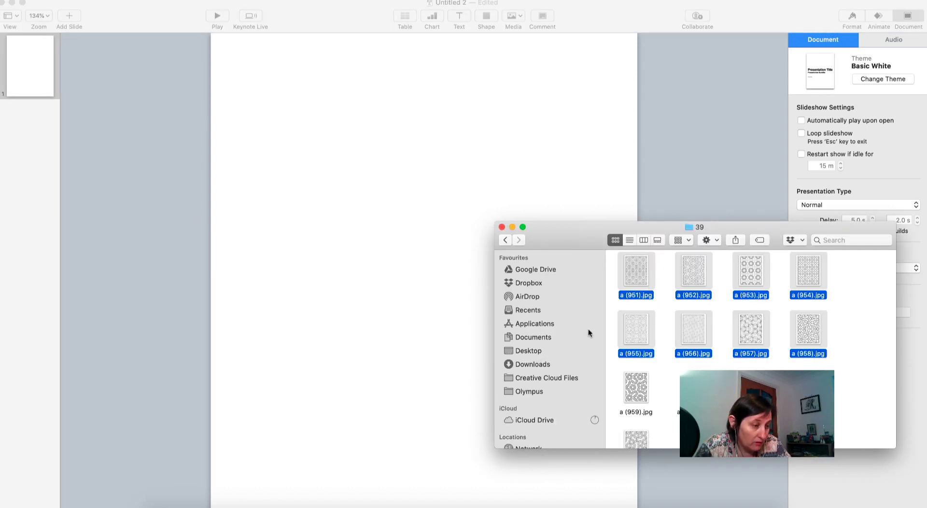
click(505, 242)
click(649, 384)
double_click(649, 382)
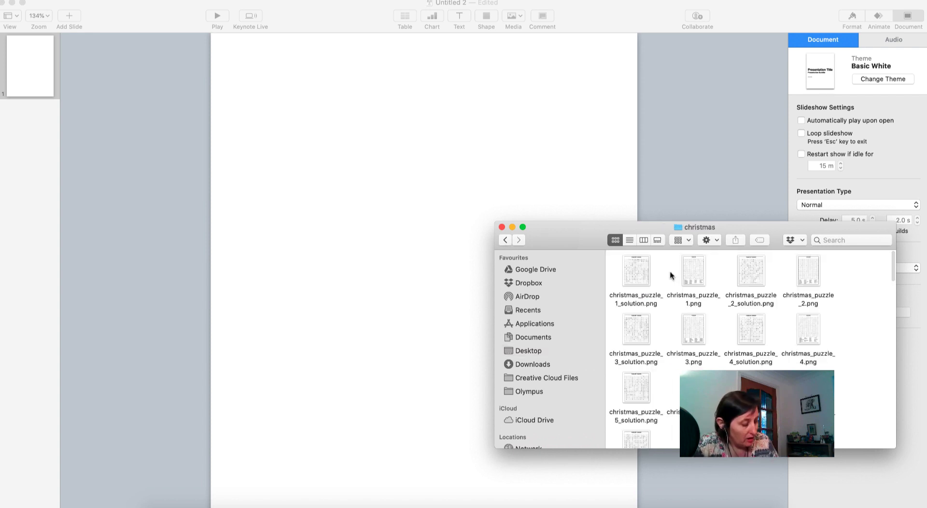
key(super+a)
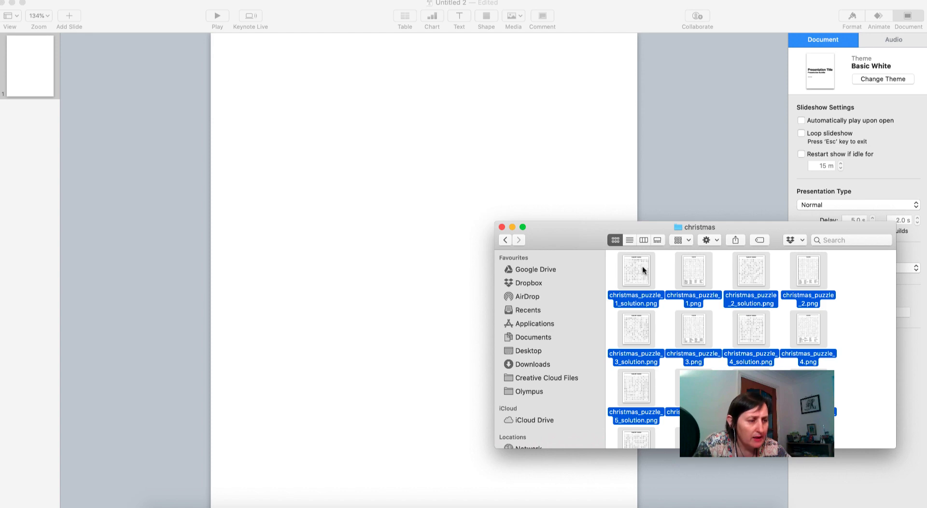
drag(643, 270, 38, 126)
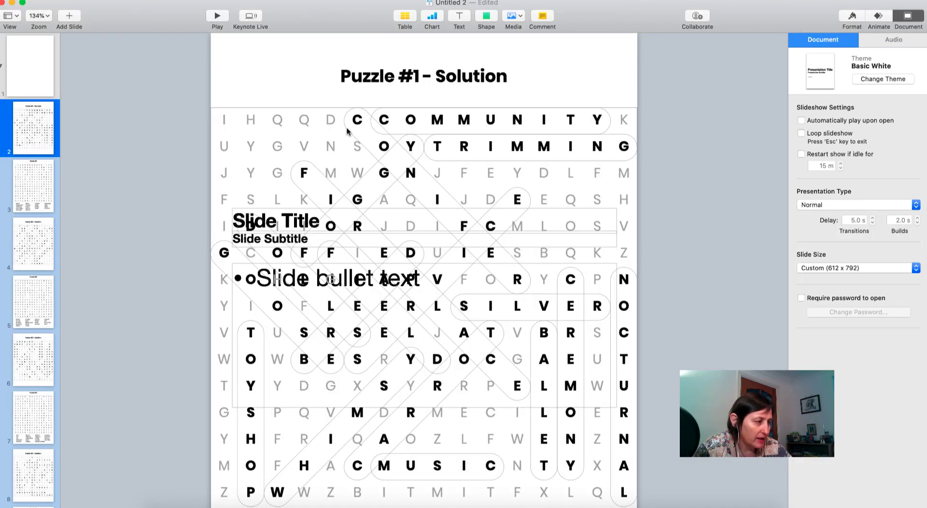
Delete the title, subtitle and body placeholders covering the Puzzle #1 image.
click(42, 184)
click(338, 226)
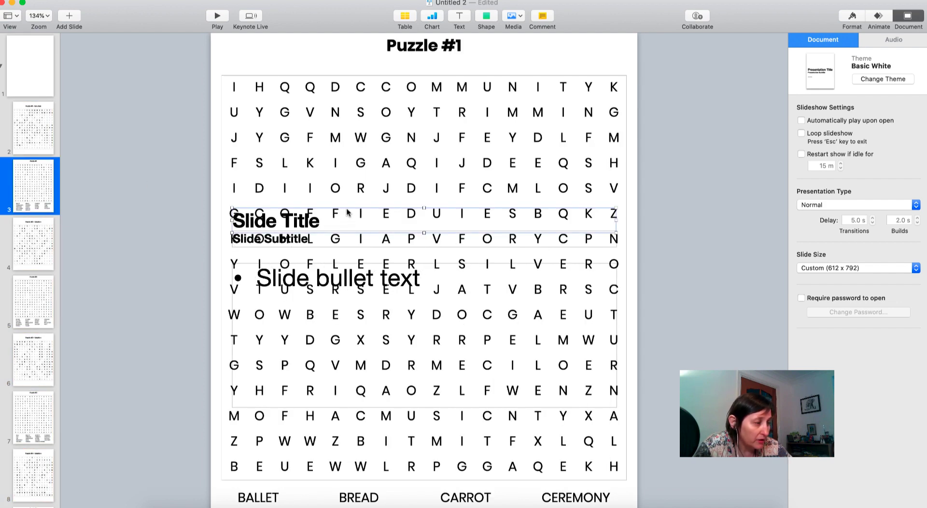
shift+click(362, 246)
shift+click(428, 279)
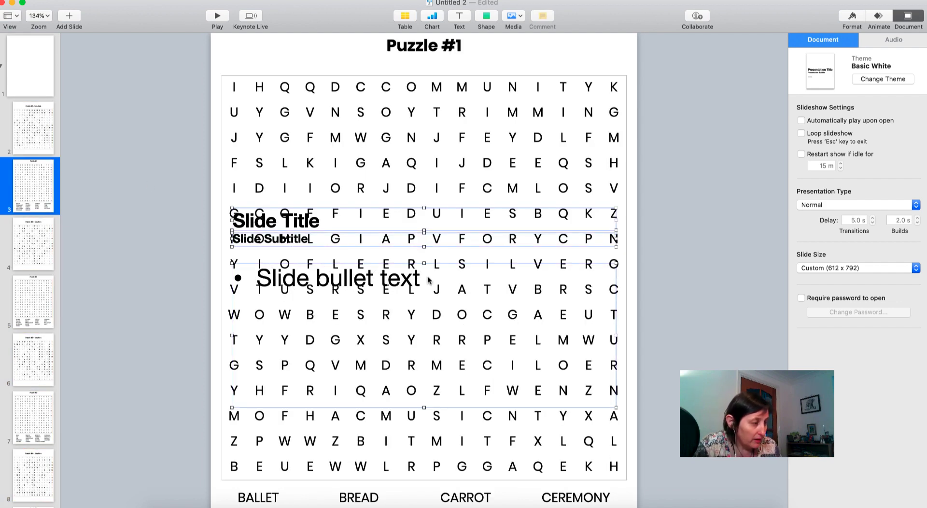
key(Delete)
click(412, 181)
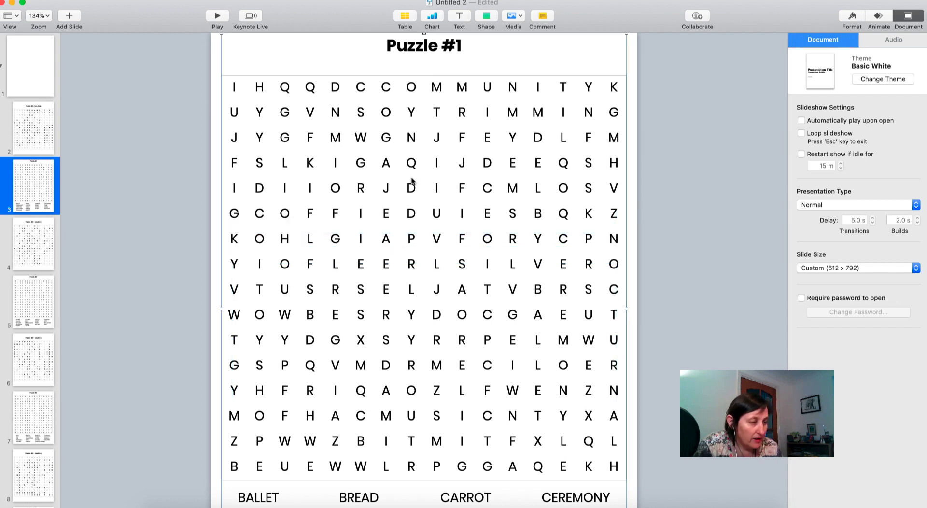
scroll(412, 181, down, 1)
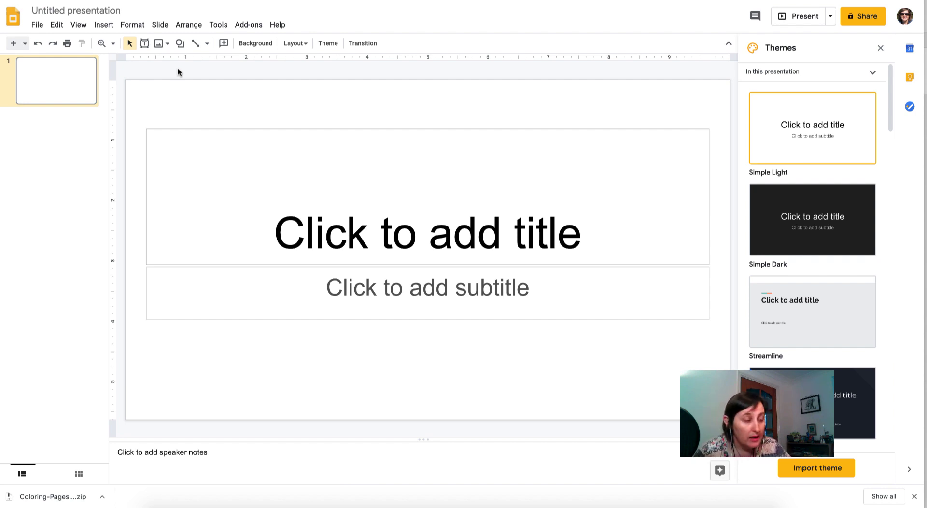
Set a custom page size of 8.5 × 11 inches in Page setup.
click(36, 25)
click(126, 322)
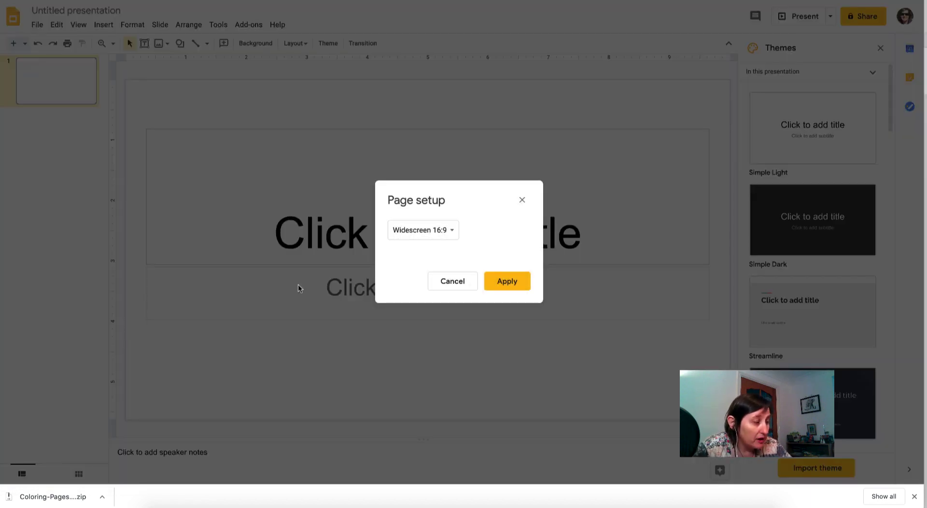
click(452, 230)
click(441, 267)
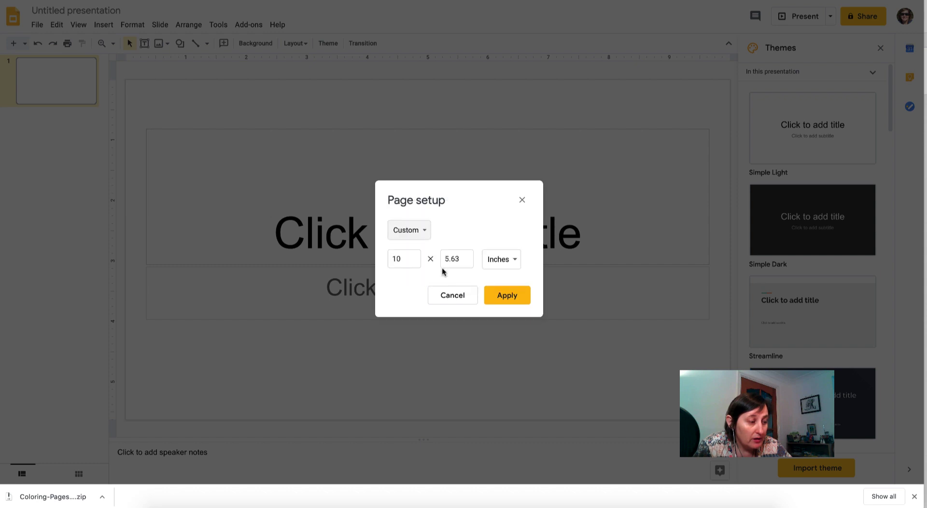
click(406, 260)
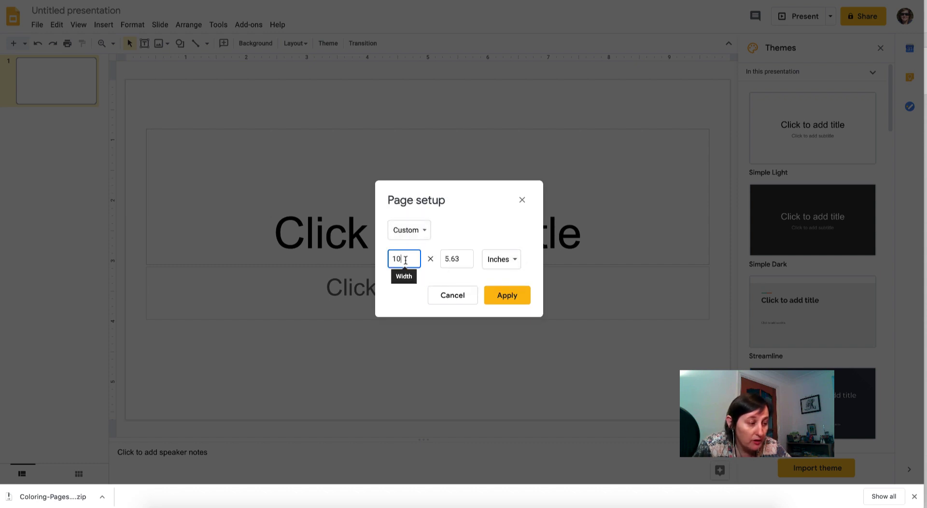
key(BackSpace)
key(BackSpace)
text(8.5)
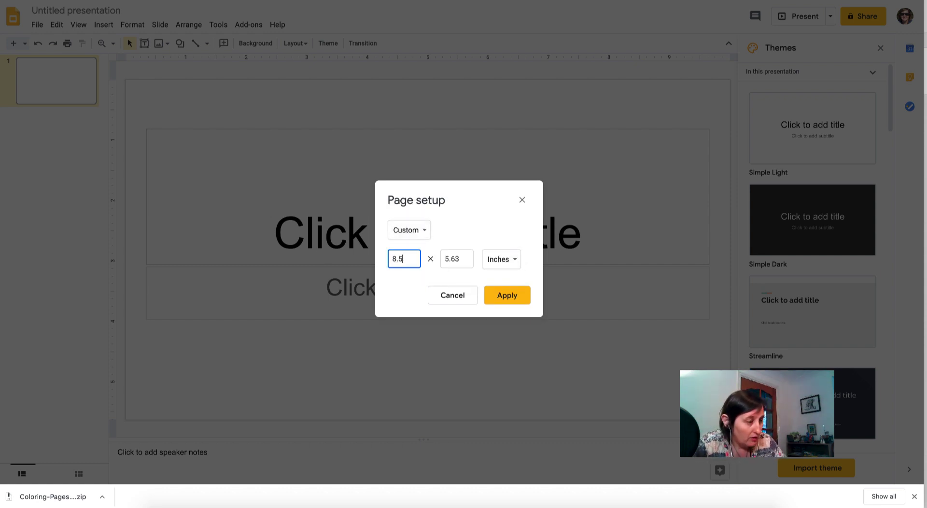
double_click(457, 259)
text(11)
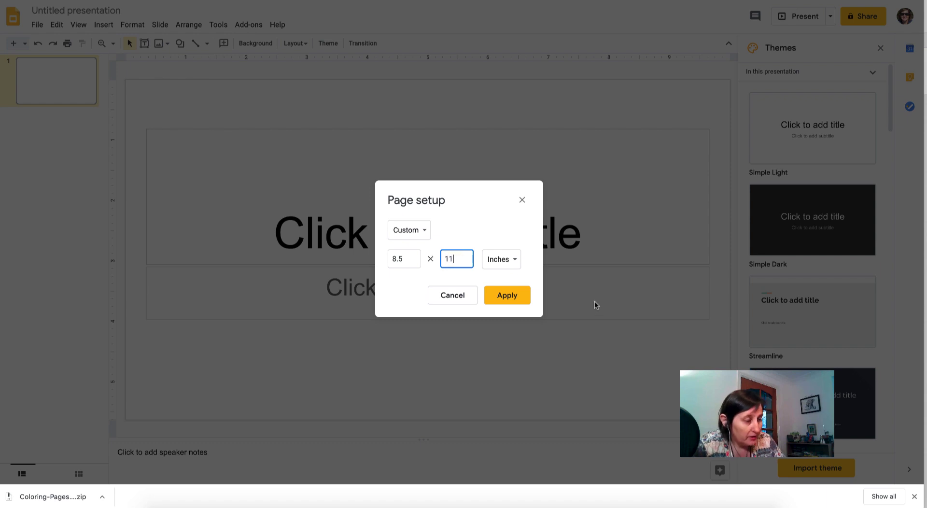
click(505, 300)
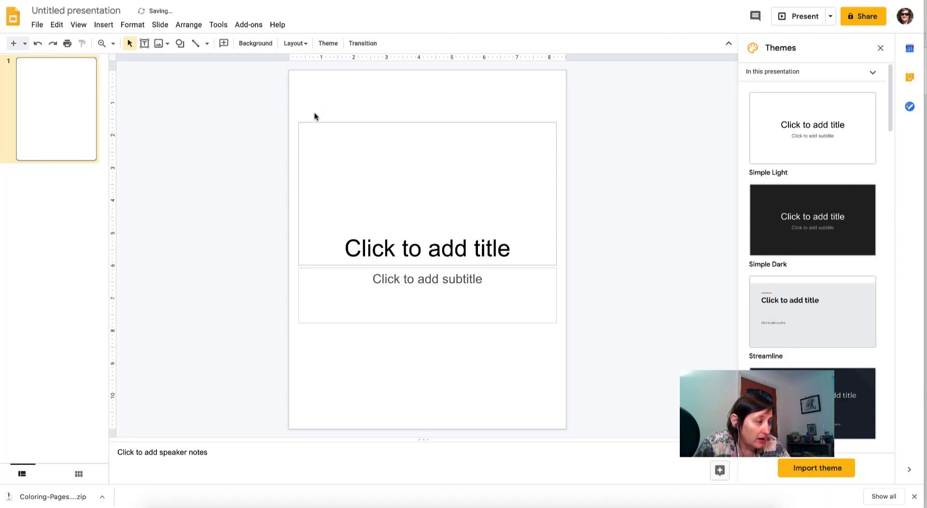
drag(314, 116, 569, 365)
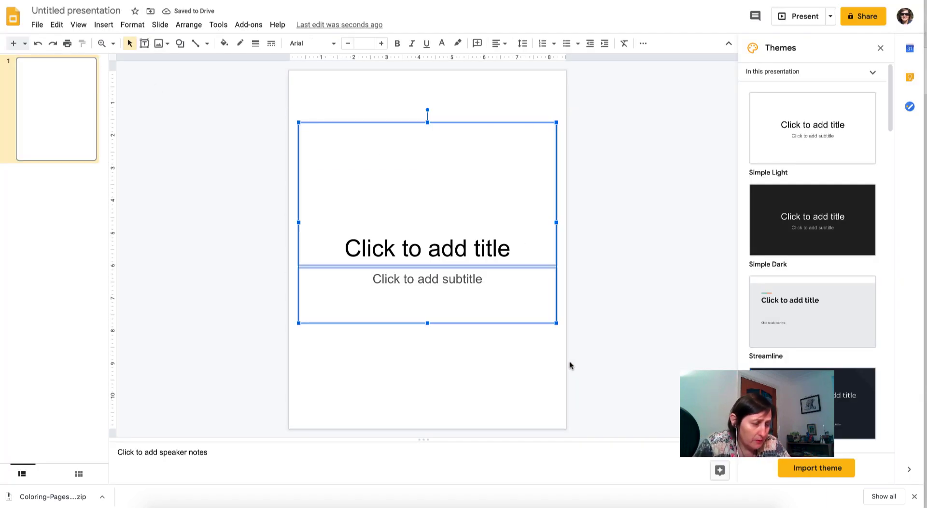
Delete the placeholders and launch Slides Toolbox's Create slides from images tool.
key(Delete)
click(256, 28)
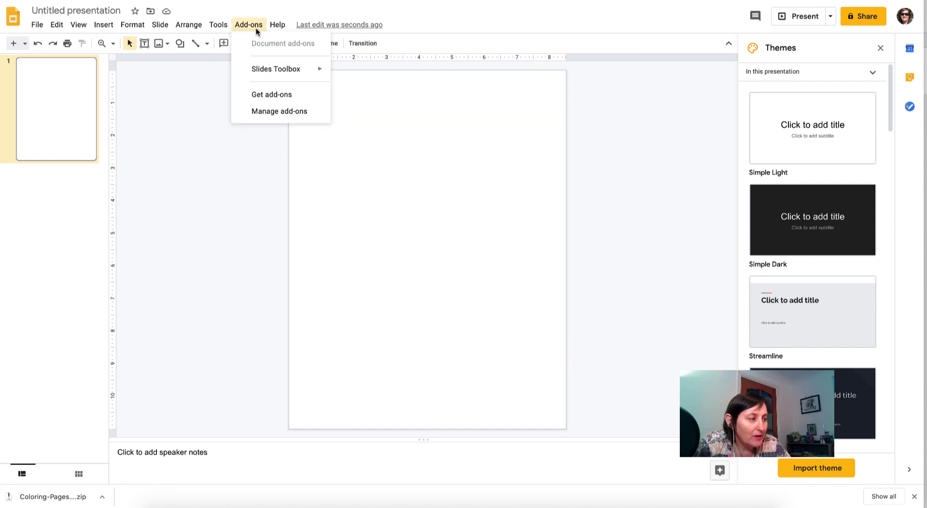
mouse_move(289, 73)
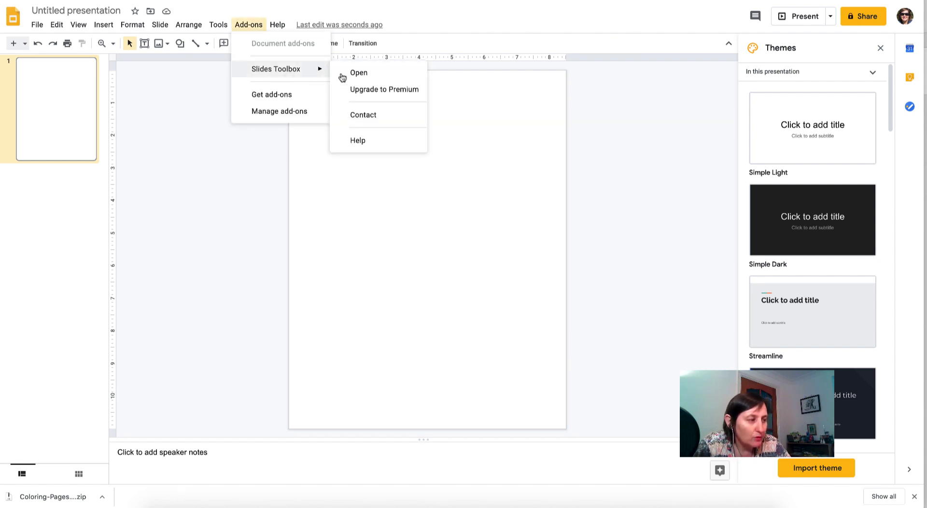
click(386, 75)
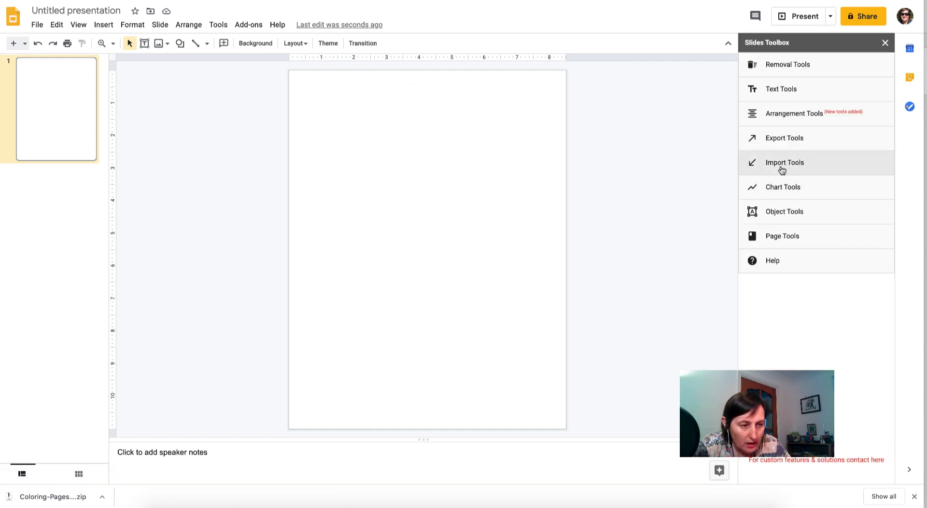
click(782, 164)
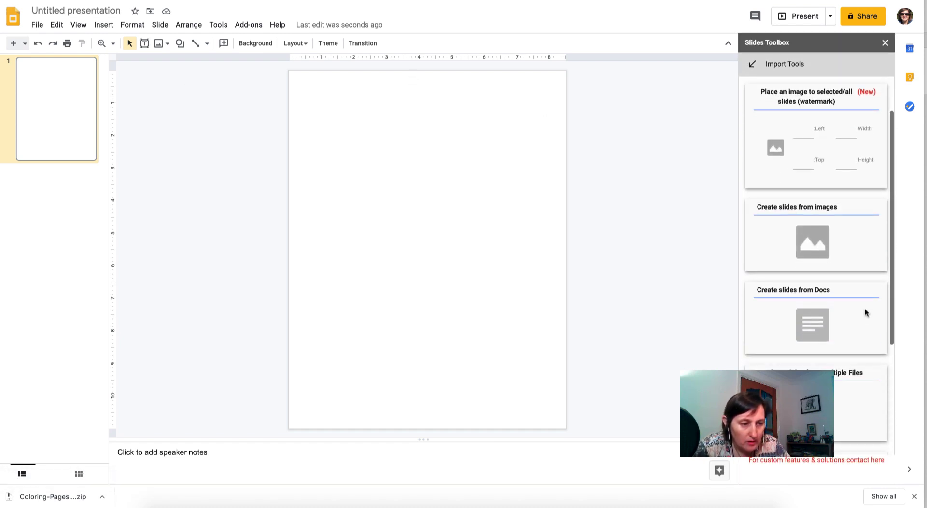
click(812, 246)
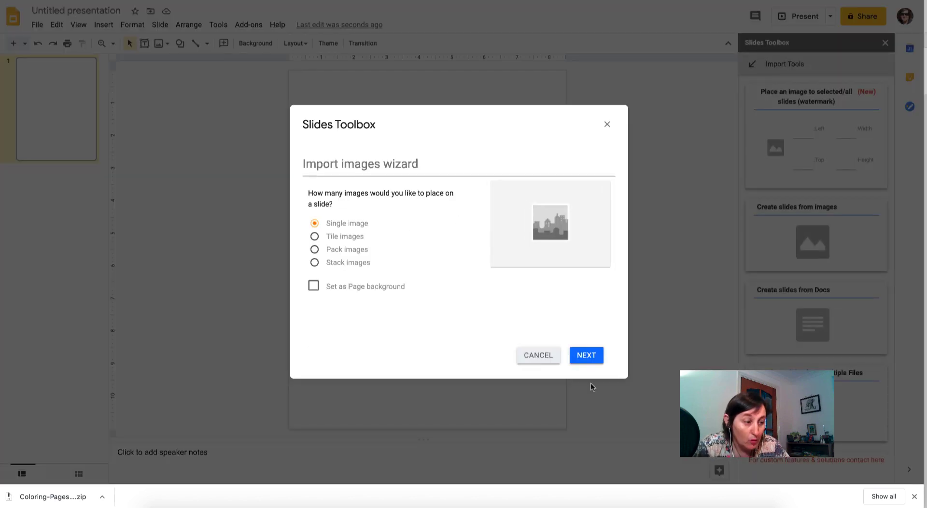
Upload the 96 Christmas puzzle PNGs, one image per slide, and dismiss the five-file unsupported warning.
click(586, 355)
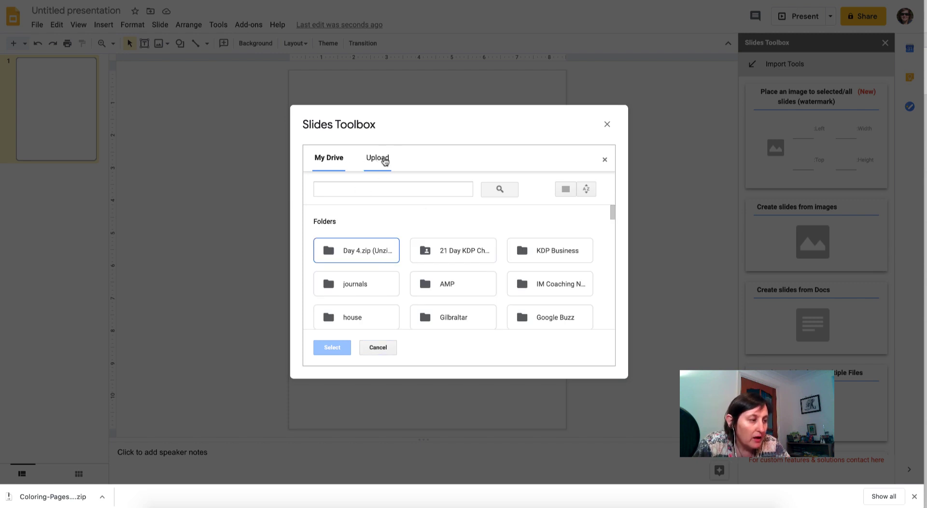
click(384, 160)
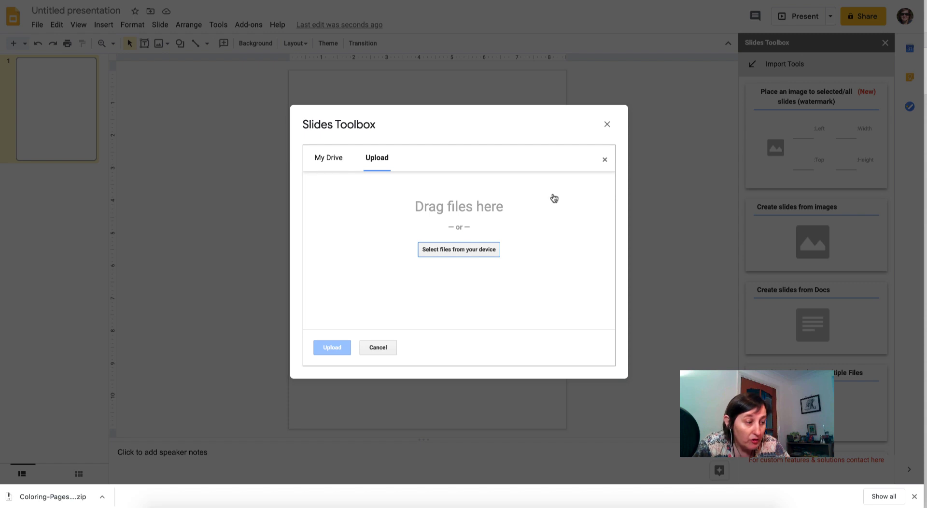
click(157, 505)
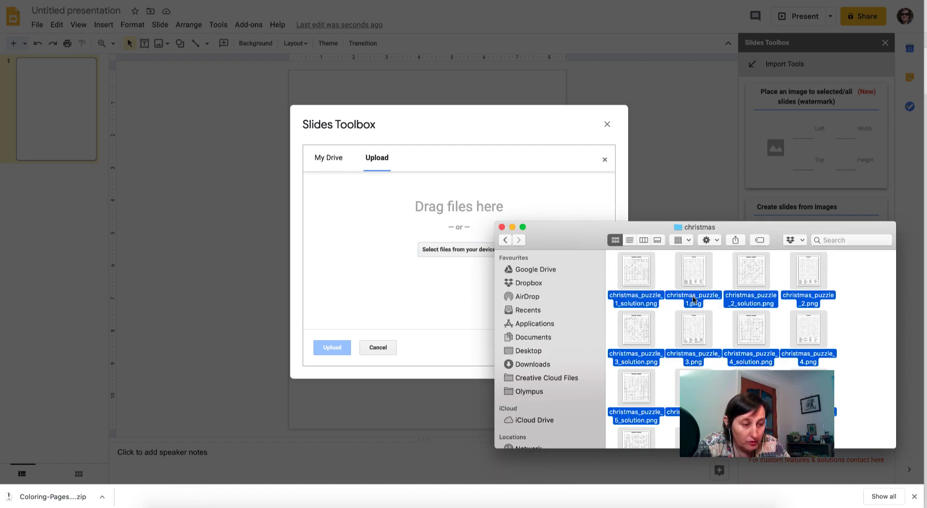
scroll(666, 284, down, 2)
scroll(639, 271, up, 2)
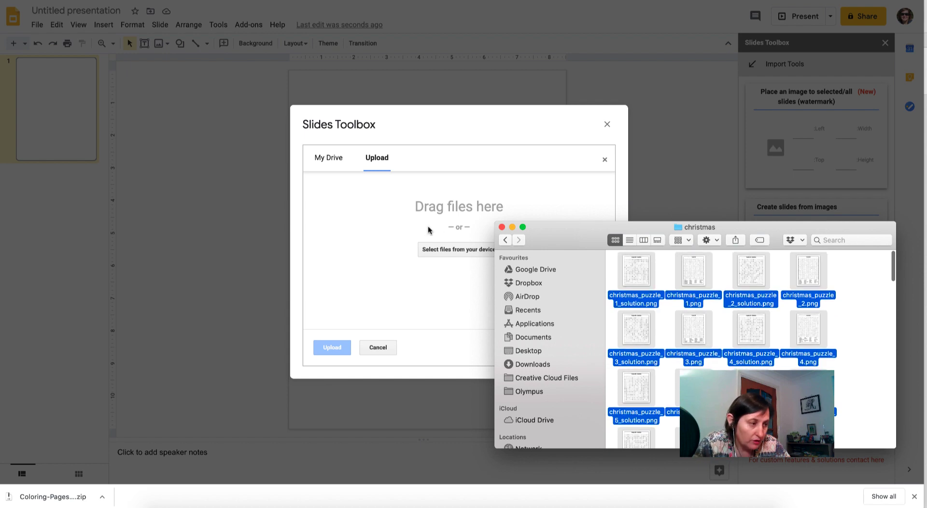
drag(640, 268, 407, 201)
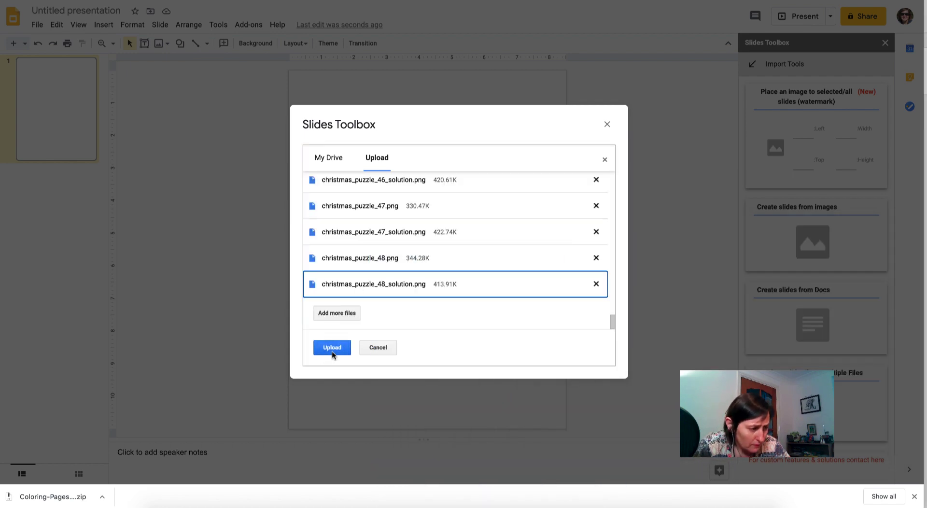
click(332, 347)
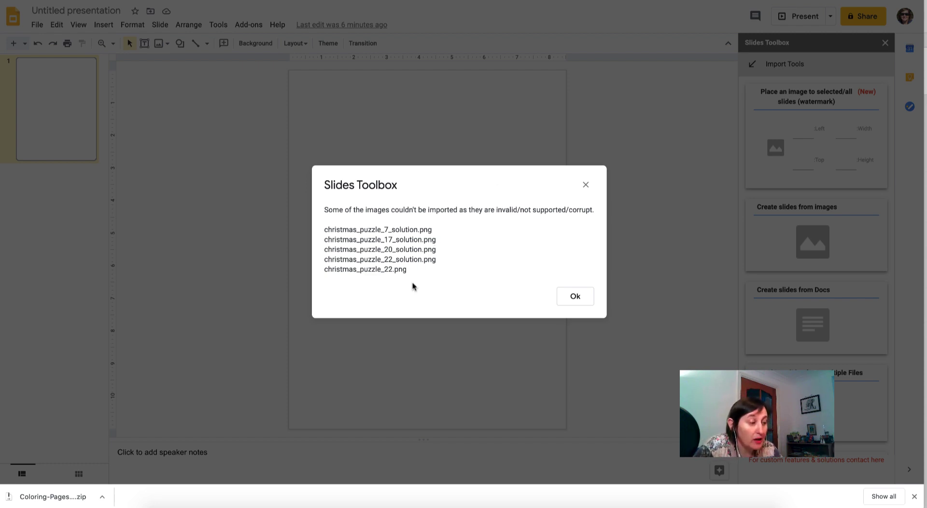
click(587, 301)
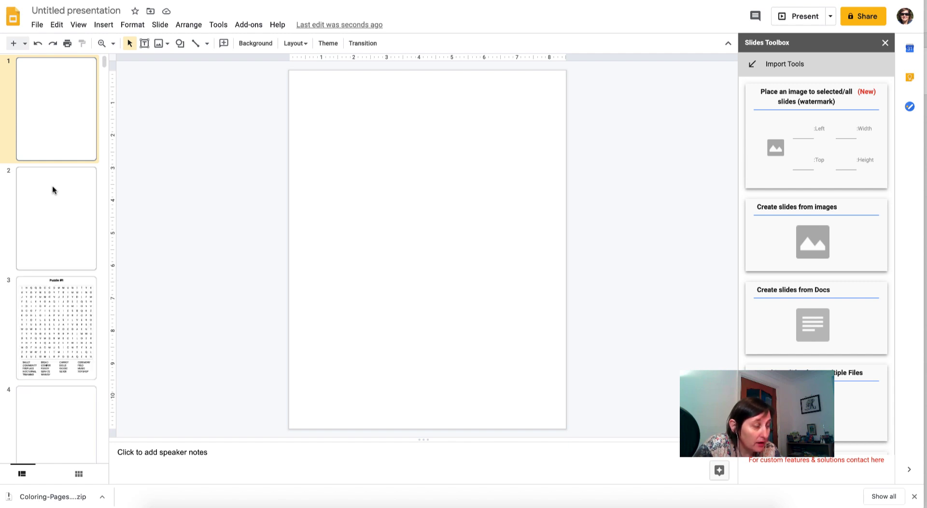
On slide 12, shrink the Puzzle #6 - Solution image and centre it near the page top.
scroll(59, 194, down, 1)
scroll(59, 190, down, 15)
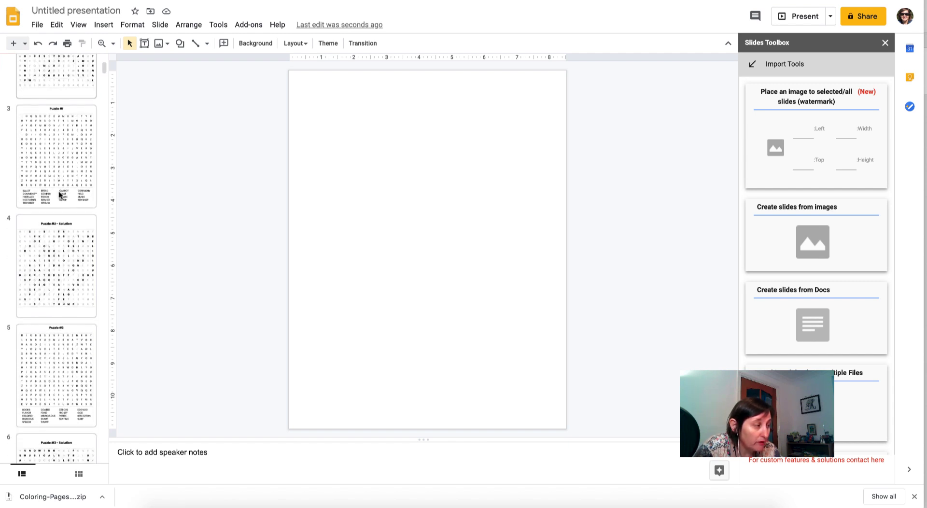
scroll(59, 193, down, 4)
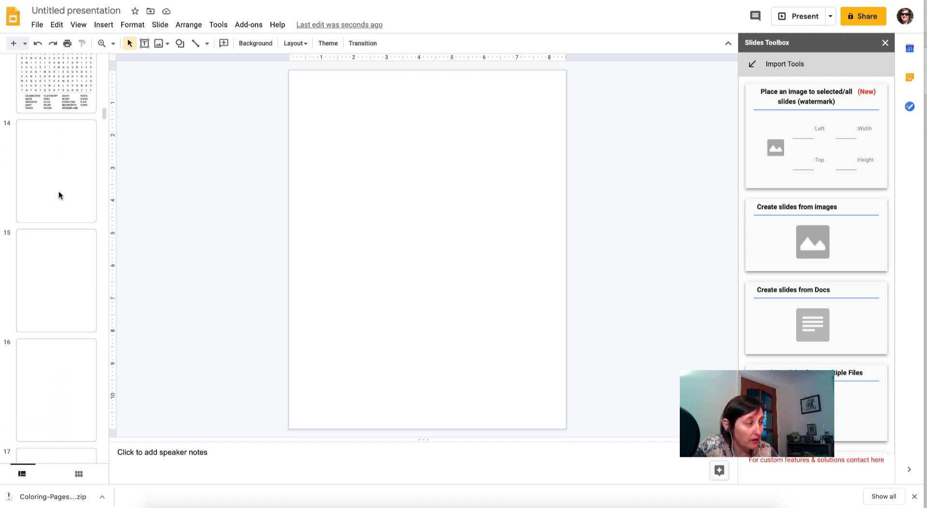
click(60, 145)
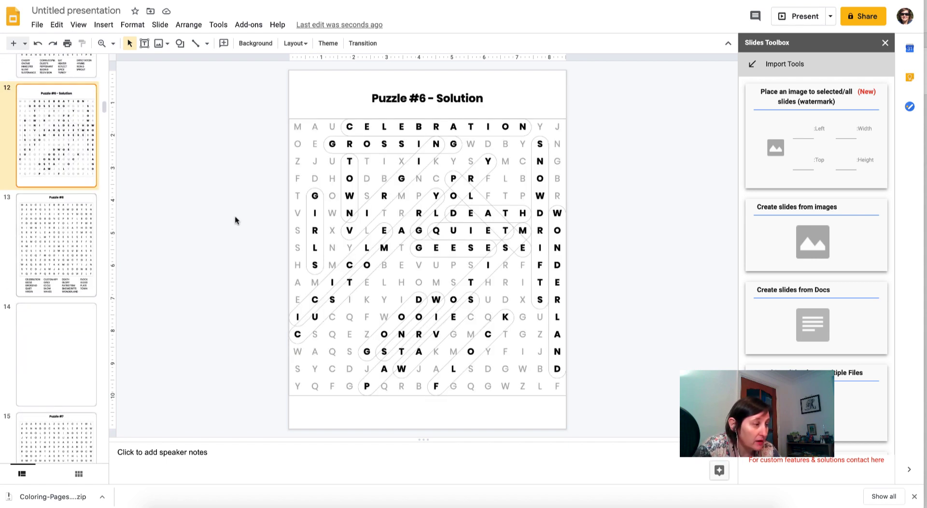
click(413, 198)
drag(554, 392, 552, 296)
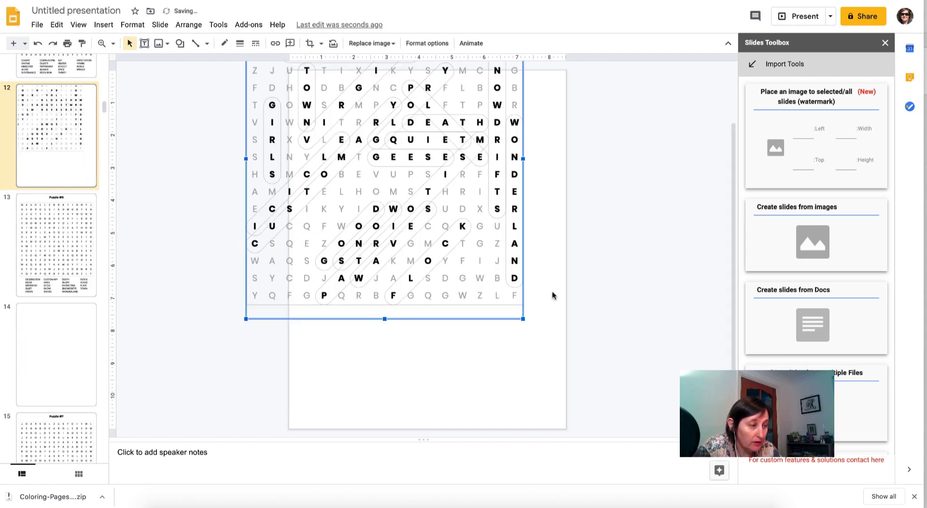
drag(492, 231, 523, 309)
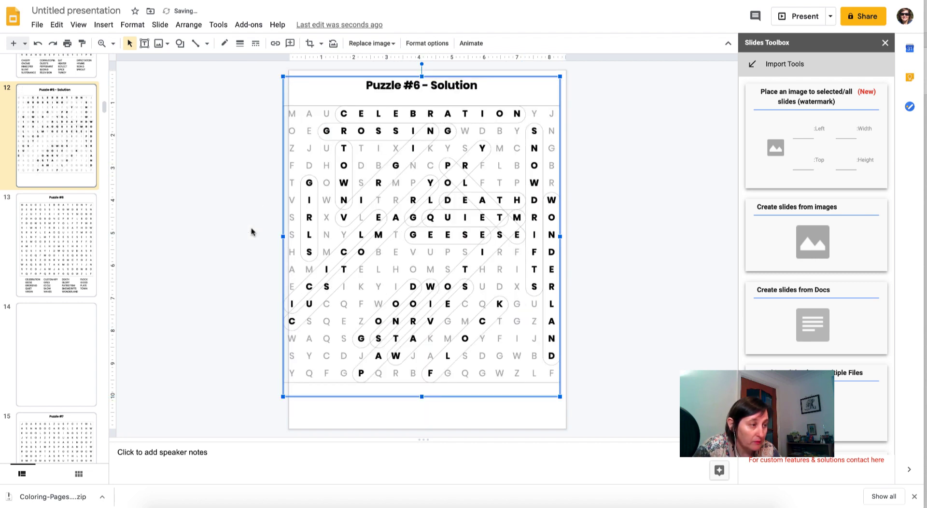
drag(336, 373, 340, 328)
drag(540, 242, 495, 262)
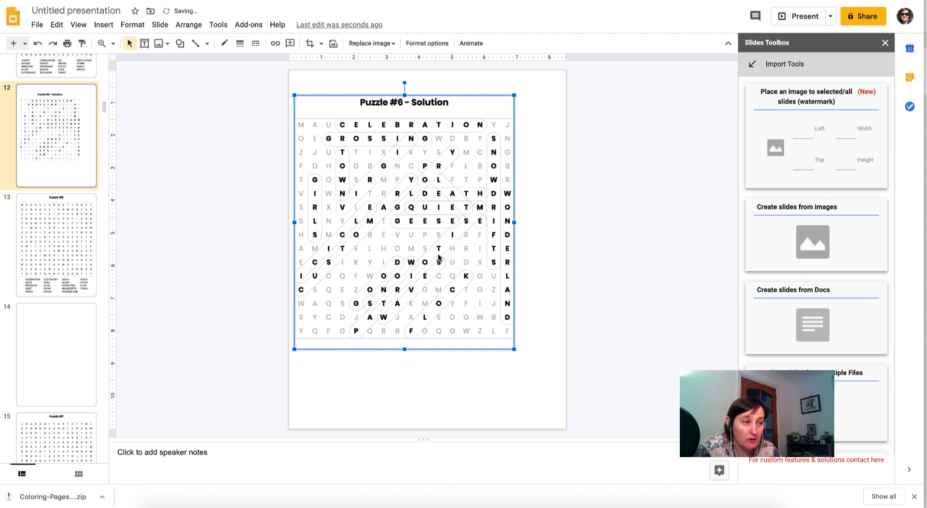
drag(439, 258, 464, 259)
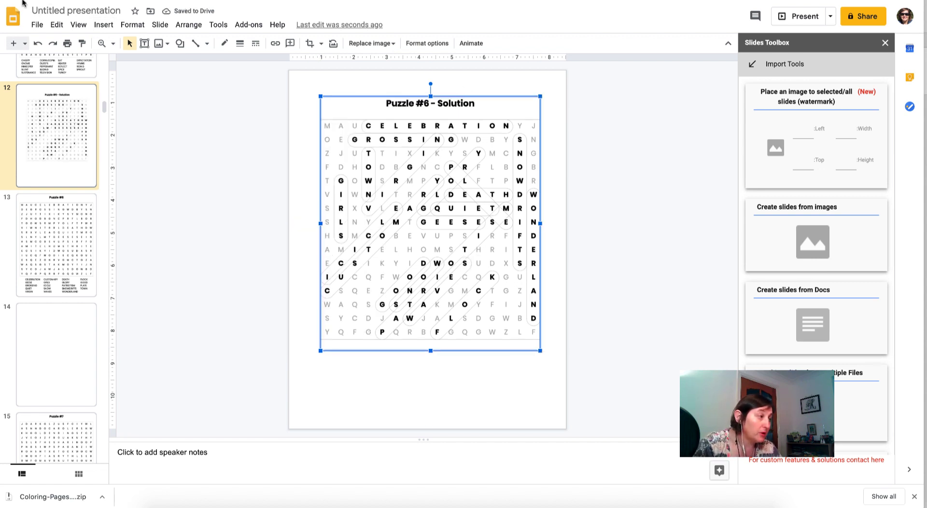
Create a new blank presentation from File > New.
click(33, 27)
mouse_move(66, 69)
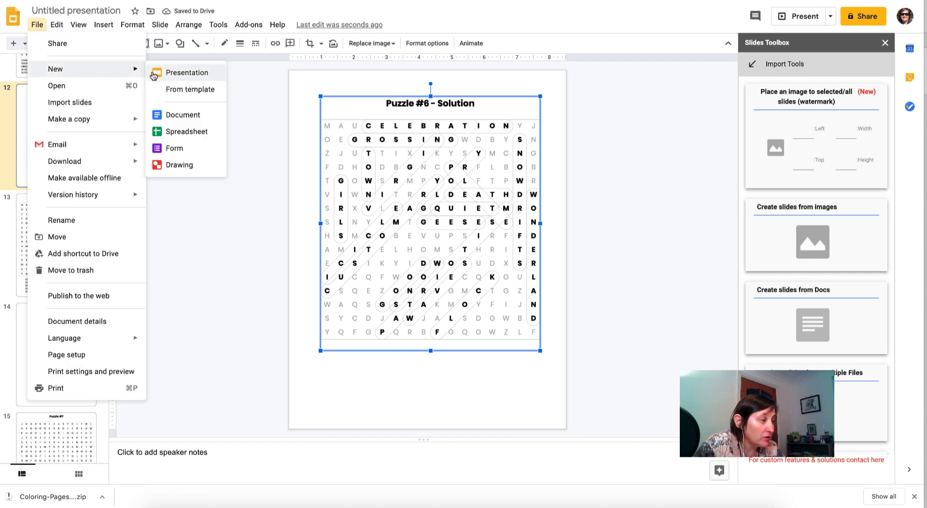
click(183, 77)
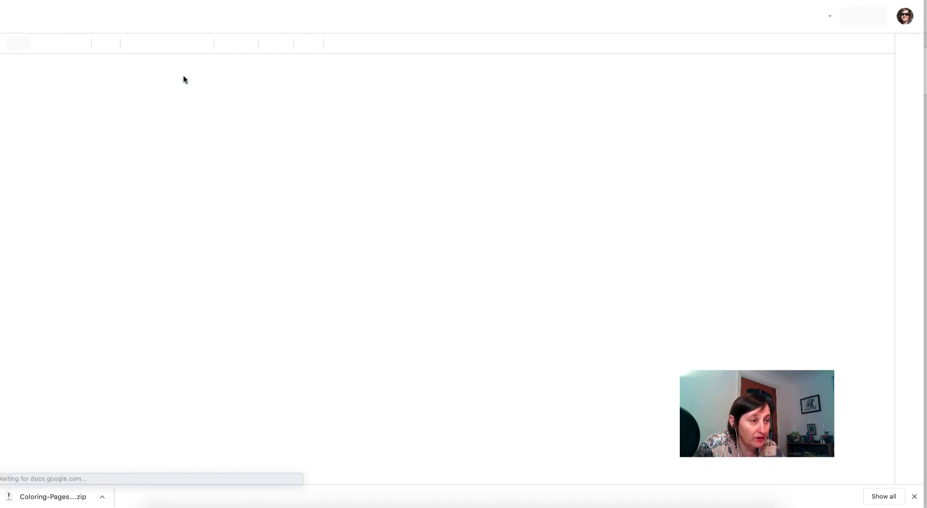
Delete the title and subtitle placeholders from slide 1.
drag(197, 109, 220, 126)
drag(139, 118, 718, 362)
key(Delete)
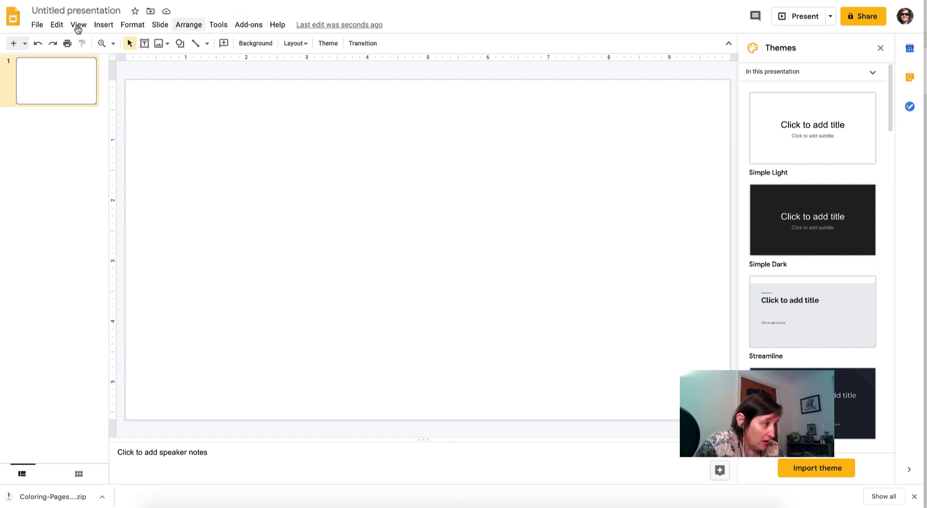
Set a Custom page size of 6.125 × 9.25 inches in Page setup.
click(36, 25)
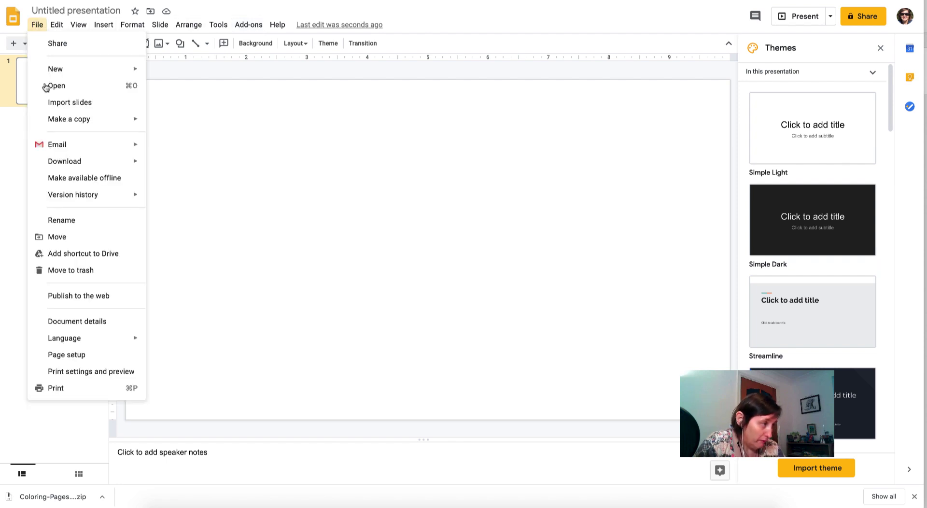
click(101, 356)
click(442, 238)
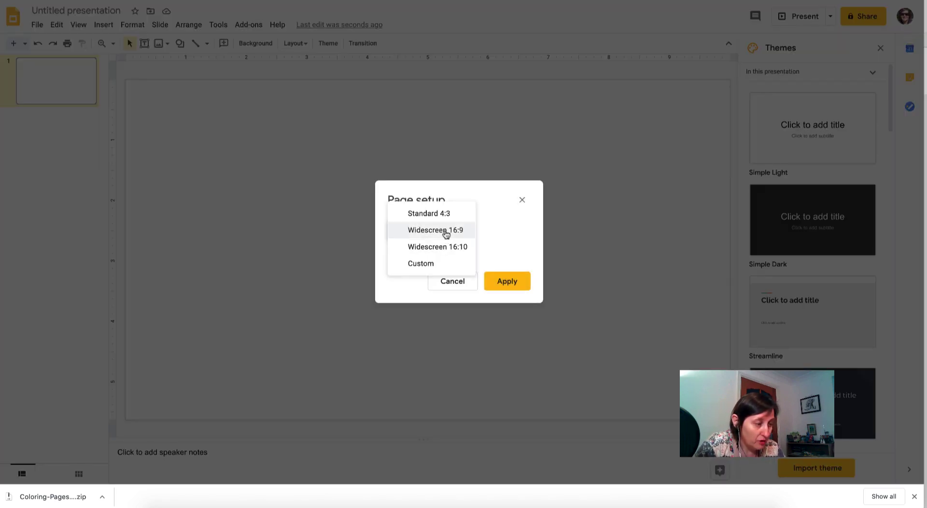
click(442, 263)
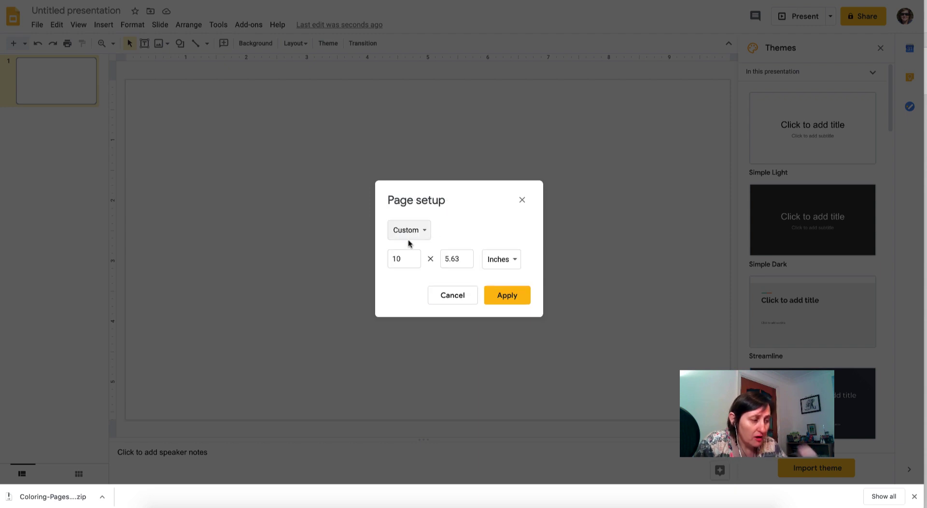
double_click(406, 259)
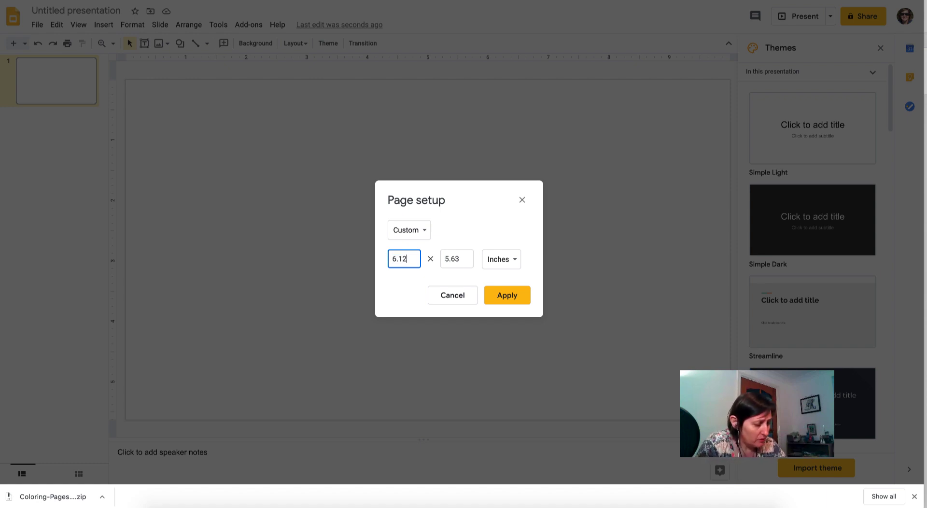
double_click(463, 264)
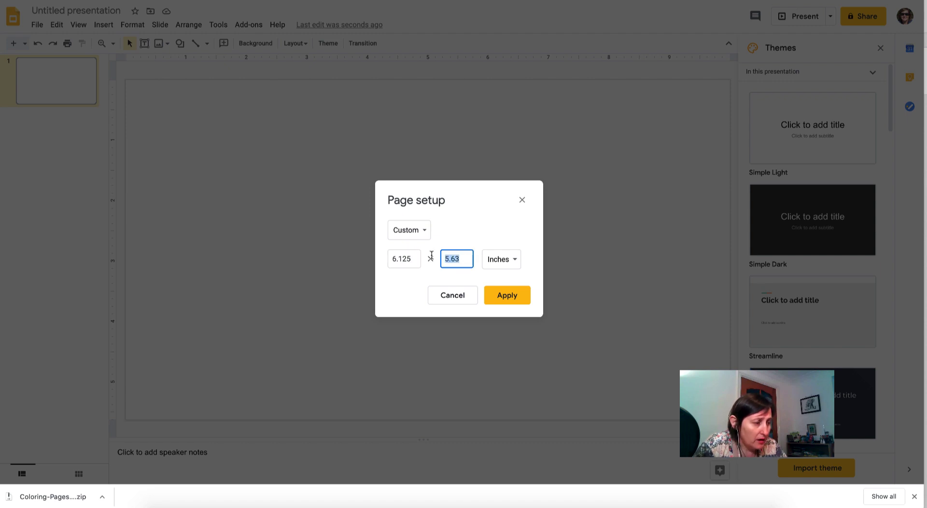
text(9.25)
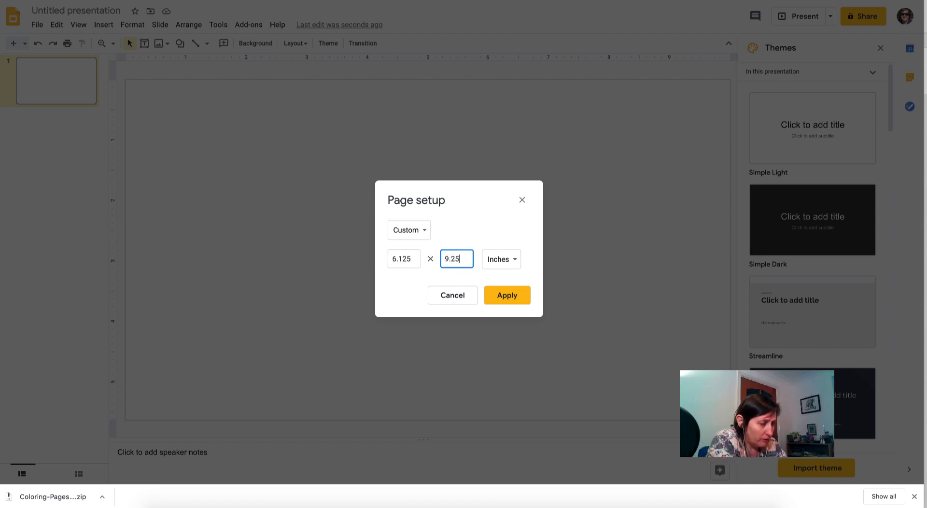
click(513, 297)
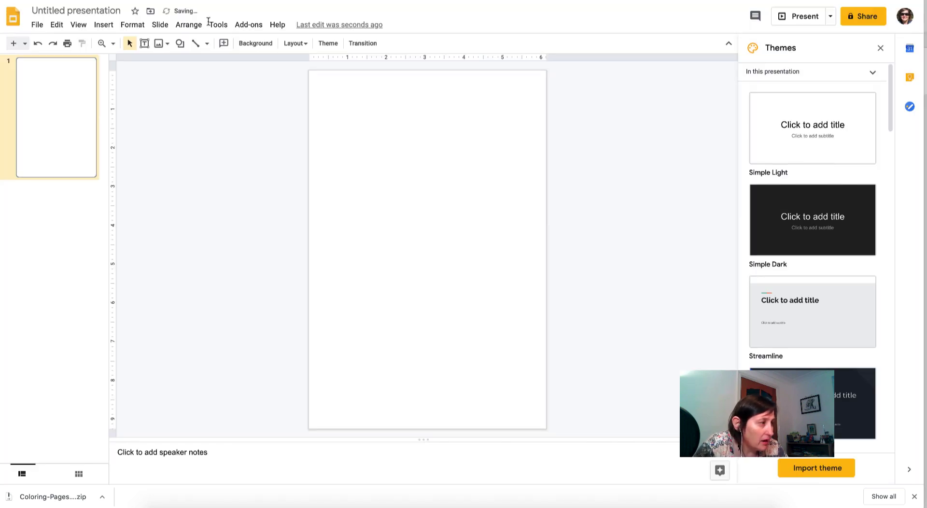
Start Slides Toolbox's Create slides from images import wizard.
click(243, 24)
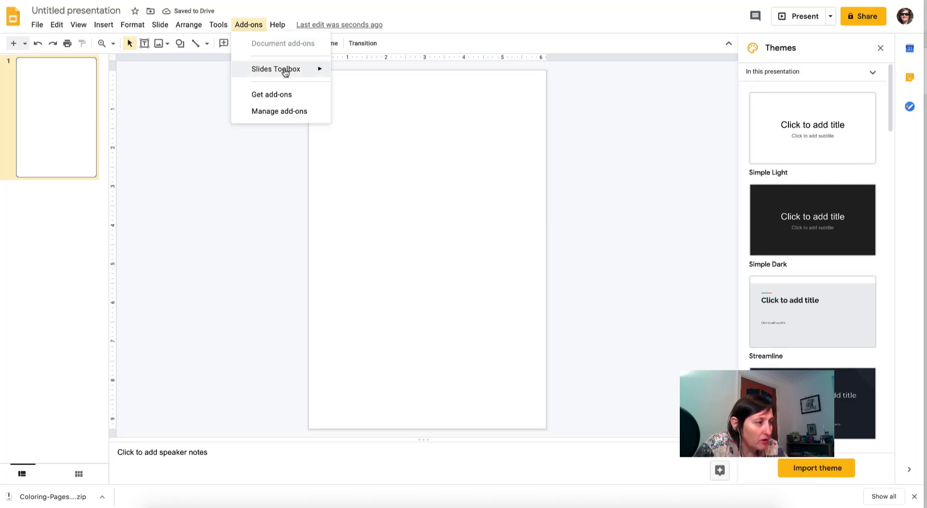
mouse_move(285, 68)
click(381, 73)
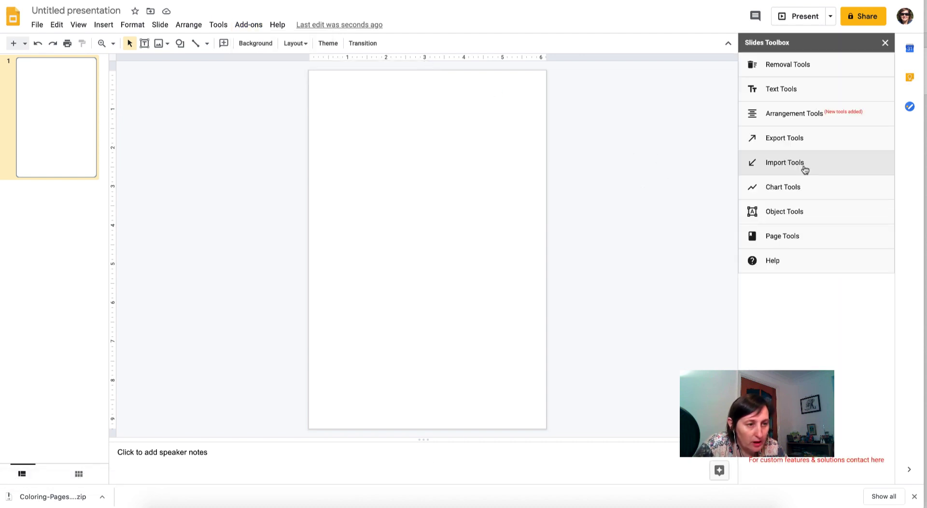
click(804, 164)
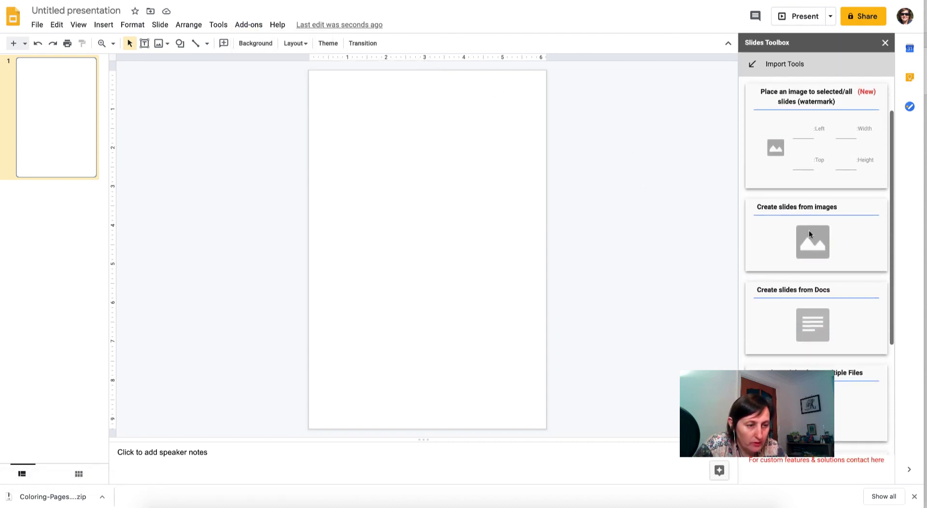
click(813, 241)
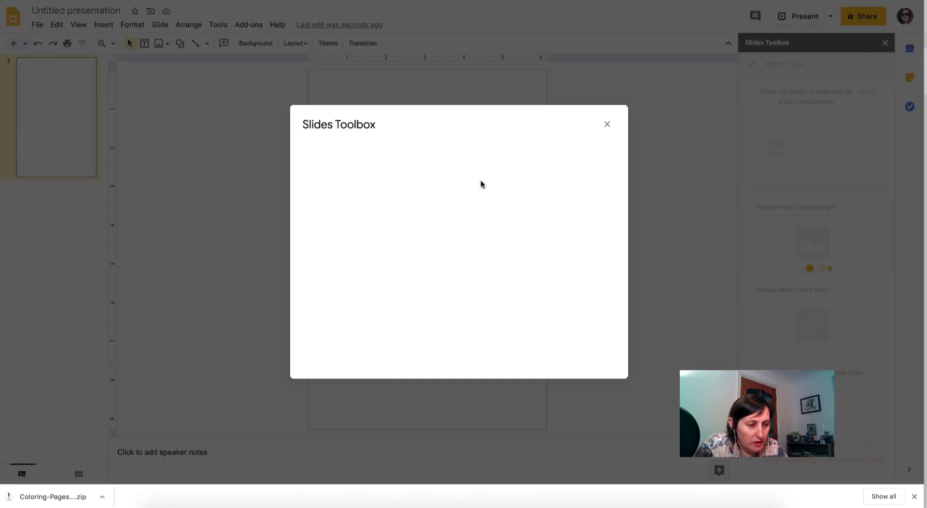
click(592, 352)
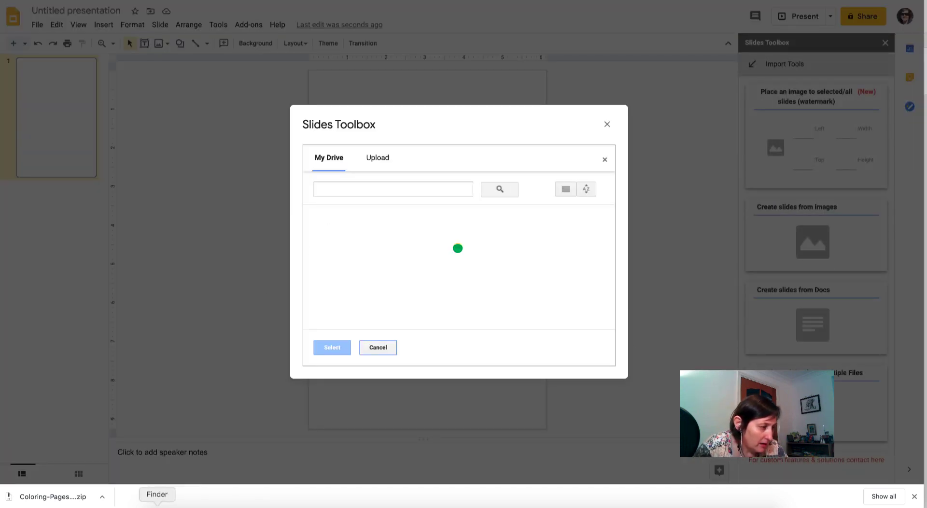
Open folder 39 of pattern images from the Desktop in Finder.
click(155, 506)
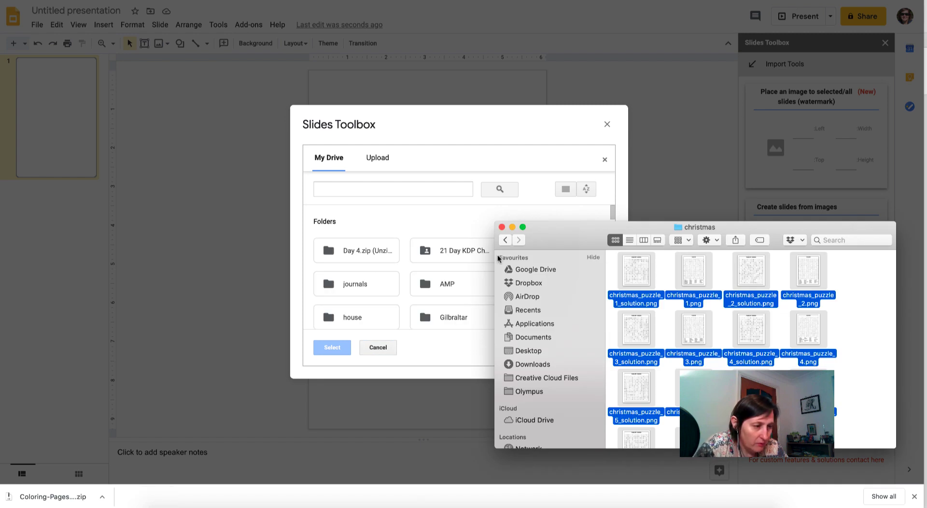
click(505, 240)
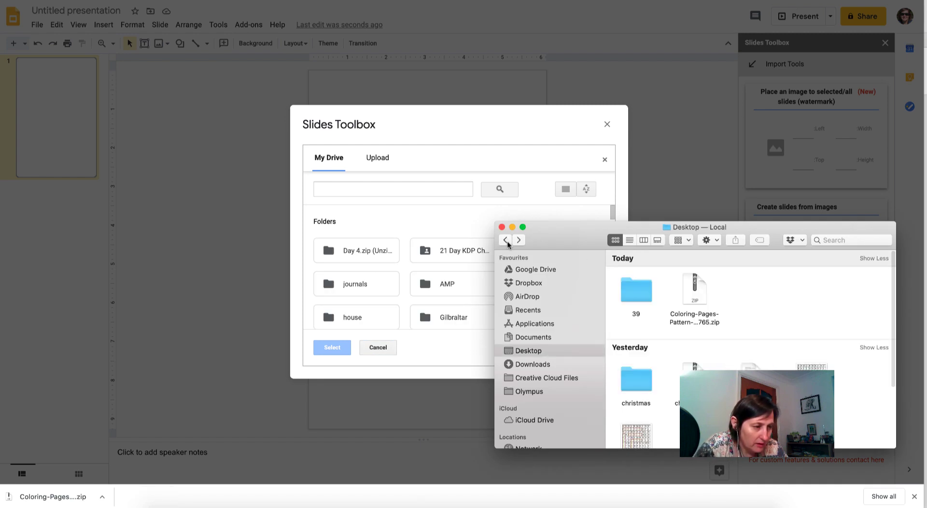
double_click(643, 296)
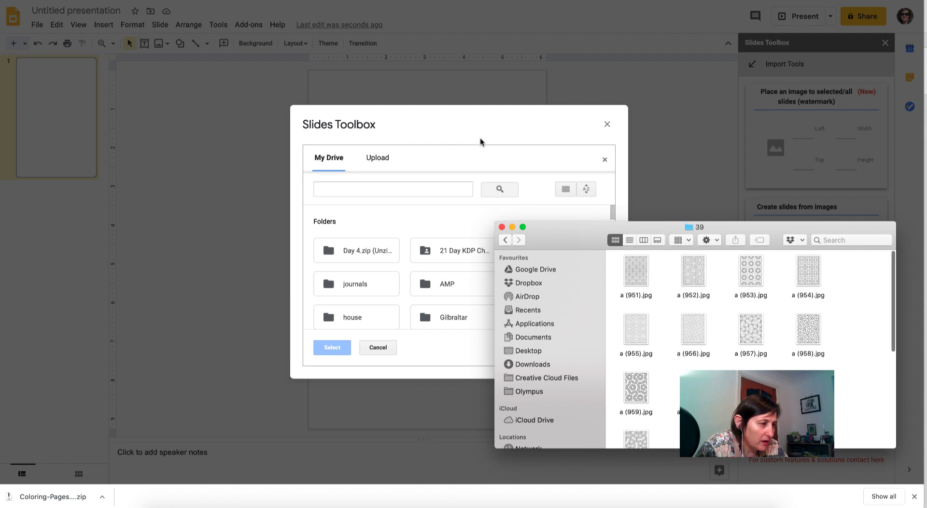
click(358, 151)
Drag images a (951) through a (958) into the Upload tab and upload them.
click(377, 157)
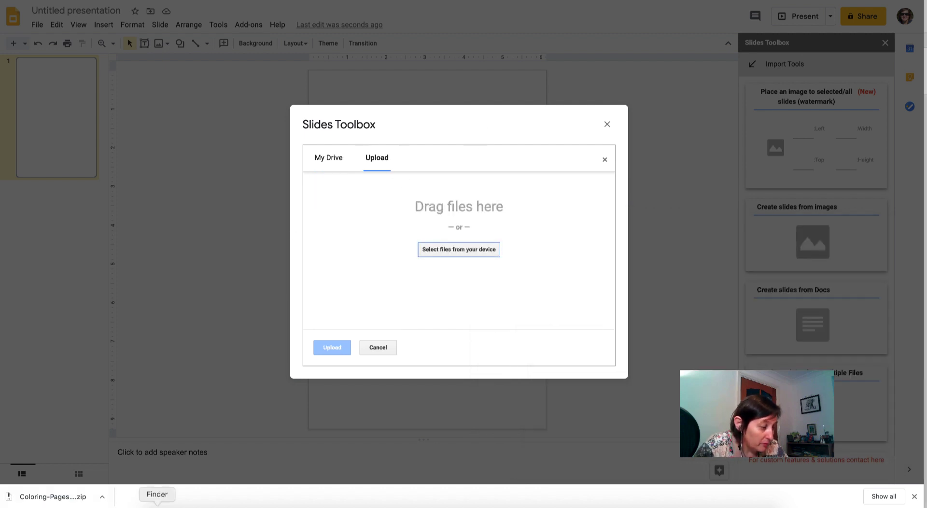
click(157, 503)
click(639, 279)
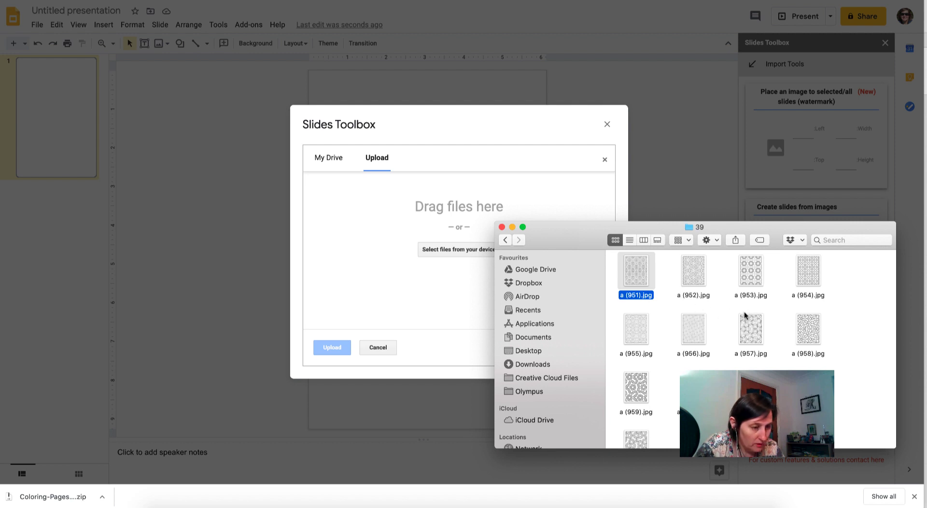
super+click(807, 333)
drag(856, 349, 399, 197)
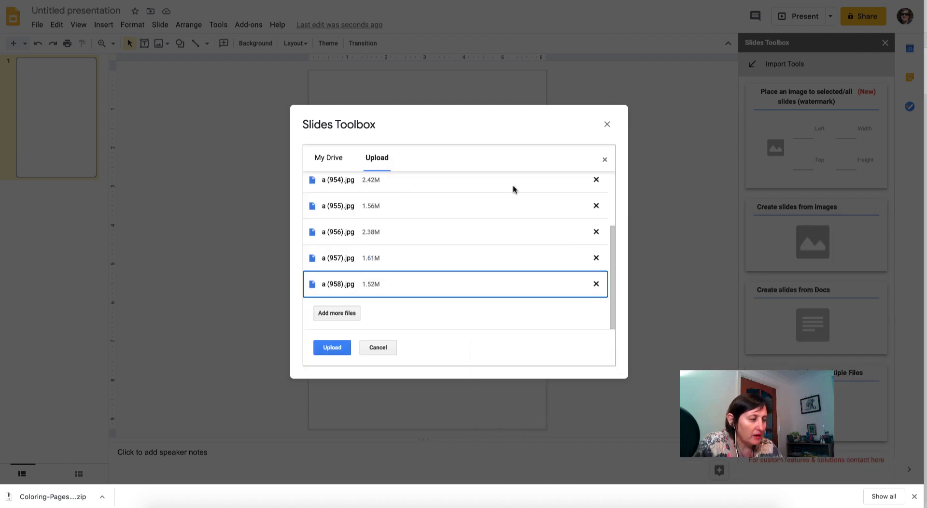
click(329, 348)
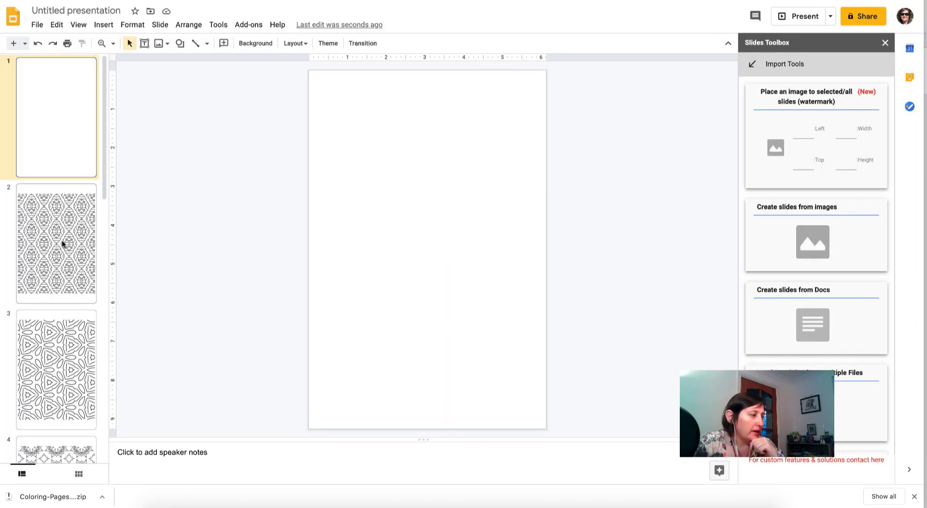
Finish the import, then stretch slide 3's pattern image to the page's top and bottom edges.
click(62, 244)
key(Down)
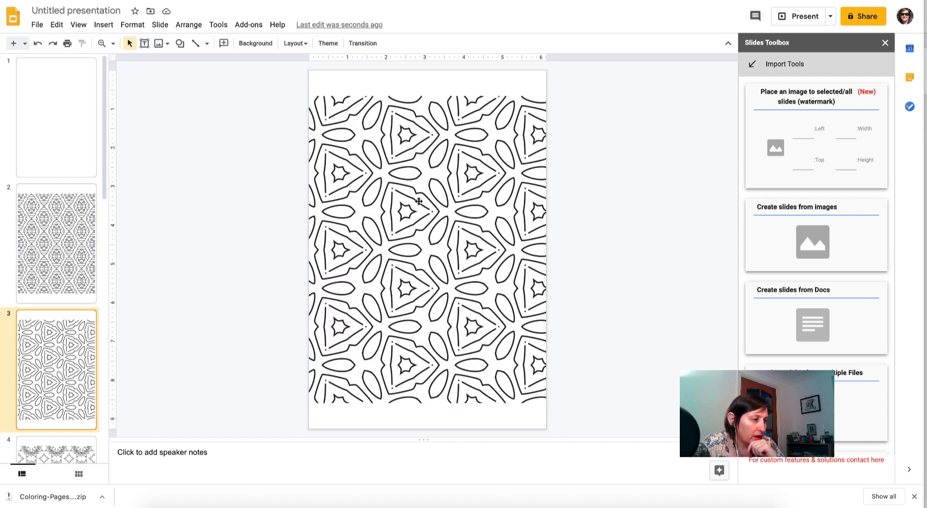
click(472, 195)
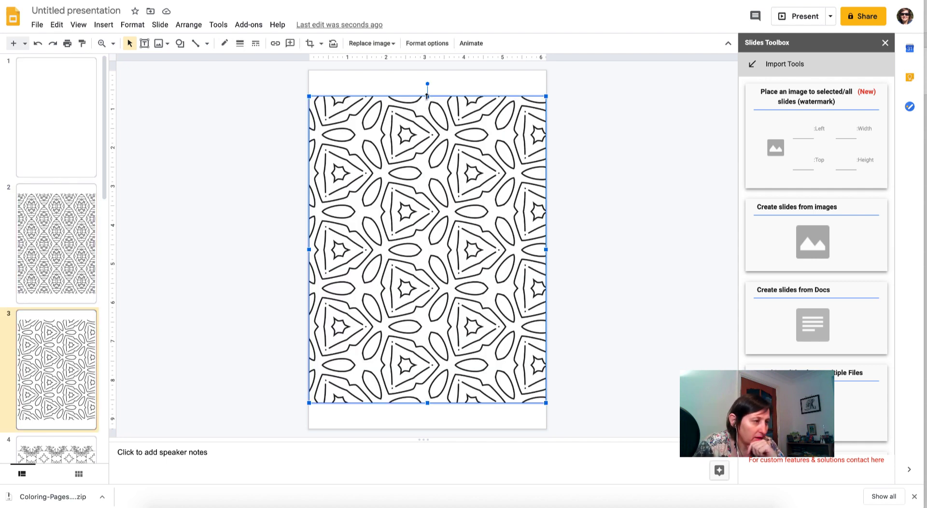
drag(427, 96, 427, 70)
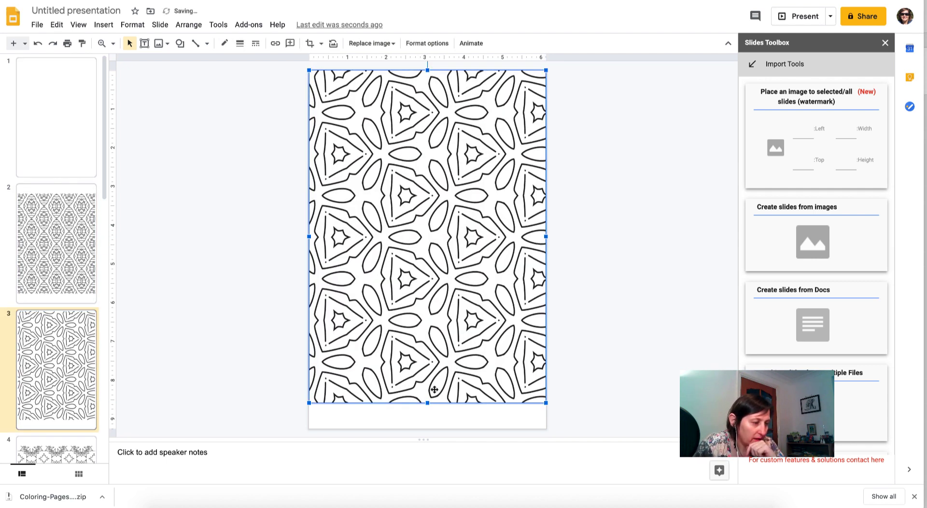
drag(427, 405, 427, 428)
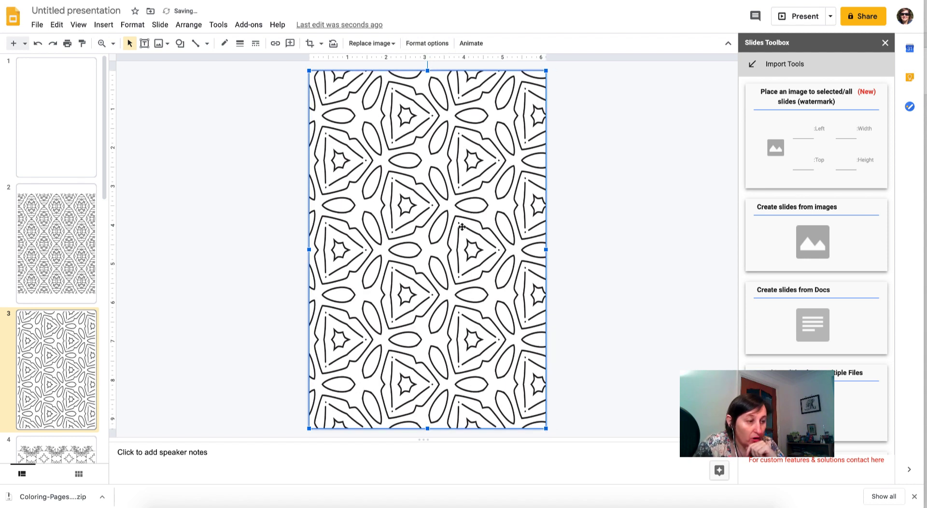
click(58, 285)
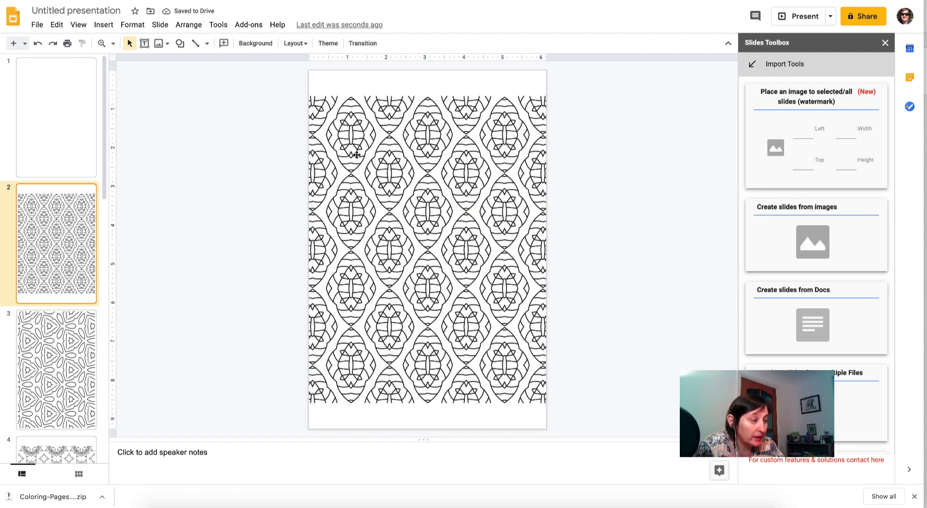